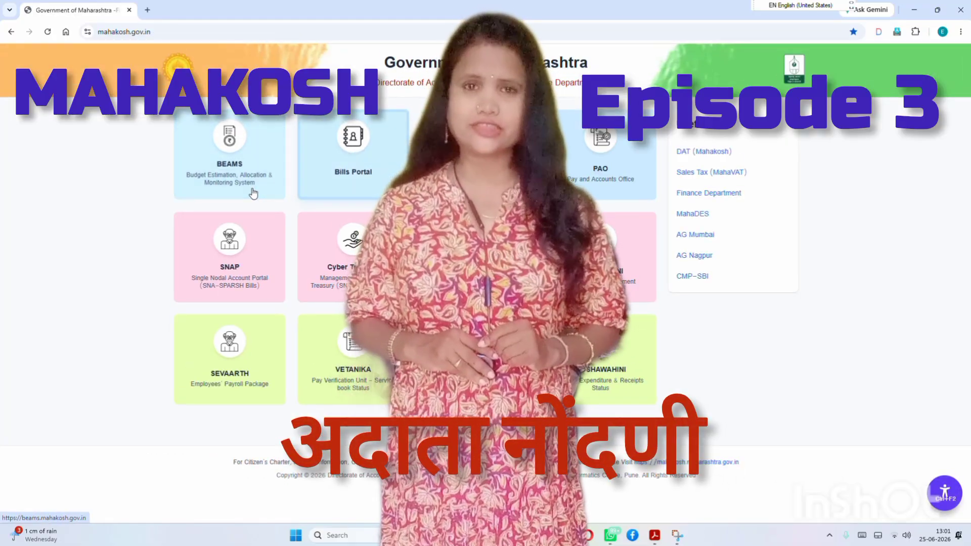
Open BEAMS and begin entering the login password and security code
{"action": "left_click", "coordinate": [240, 194]}
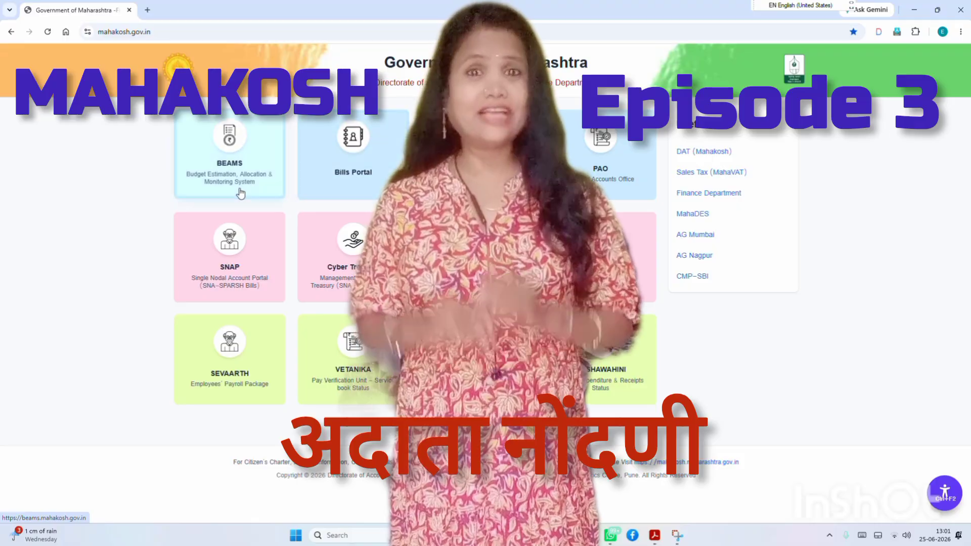
{"action": "left_click", "coordinate": [240, 193]}
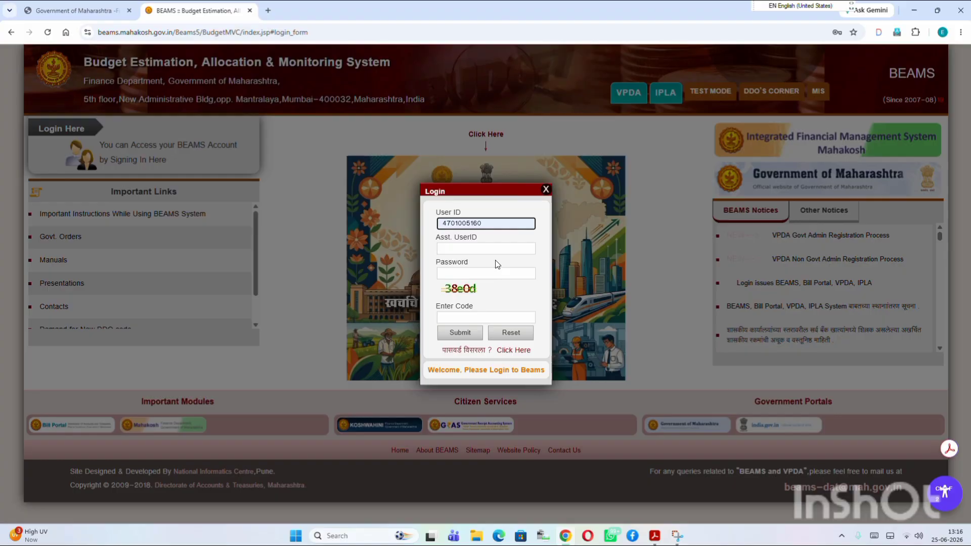
{"action": "left_click", "coordinate": [481, 273]}
{"action": "type", "text": "••••••••"}
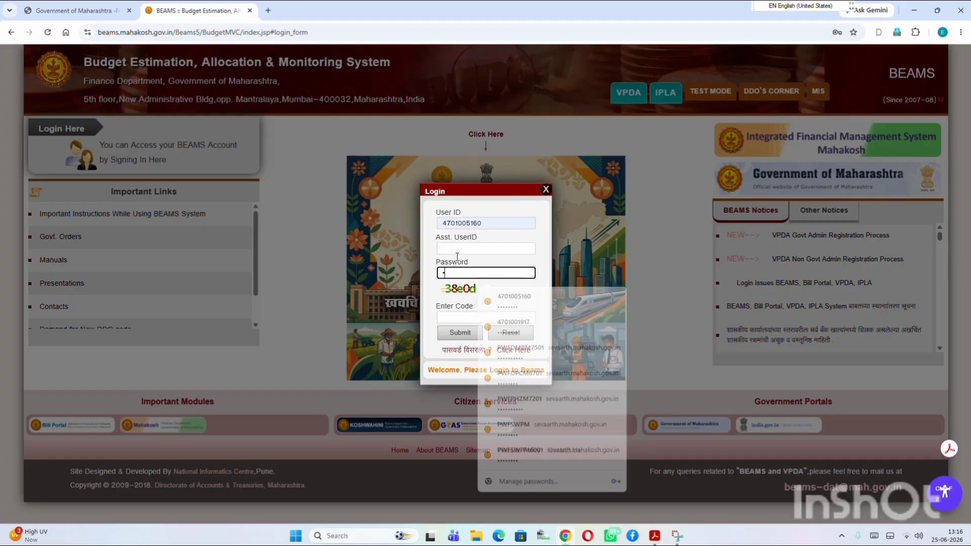
{"action": "key", "text": "Tab"}
{"action": "type", "text": "3"}
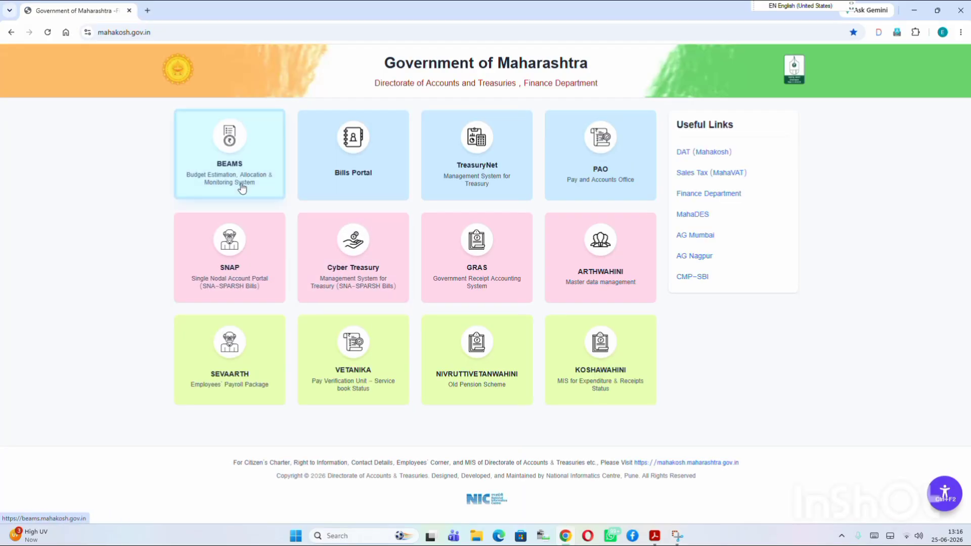
Reopen BEAMS and enter the login password and security code again
{"action": "left_click", "coordinate": [258, 192]}
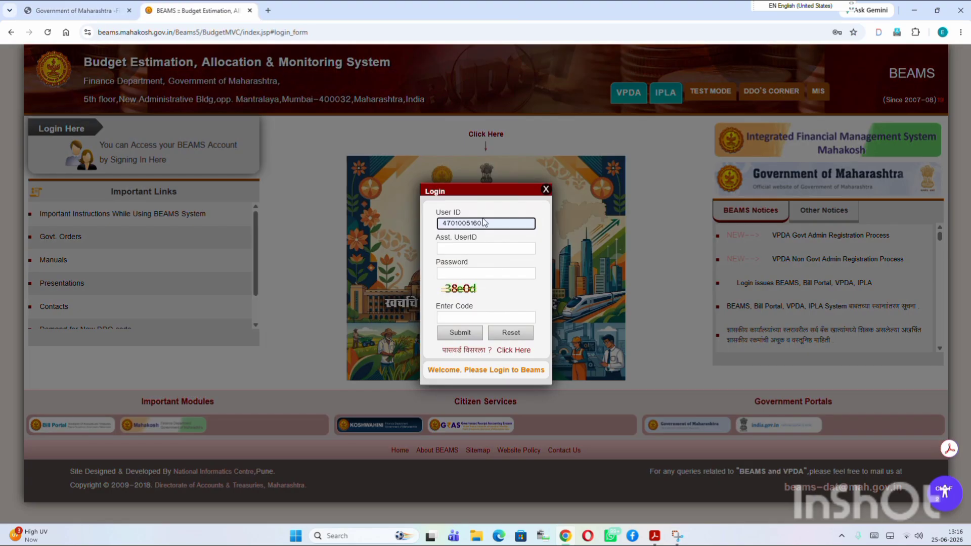
{"action": "left_click", "coordinate": [459, 271]}
{"action": "type", "text": "••••"}
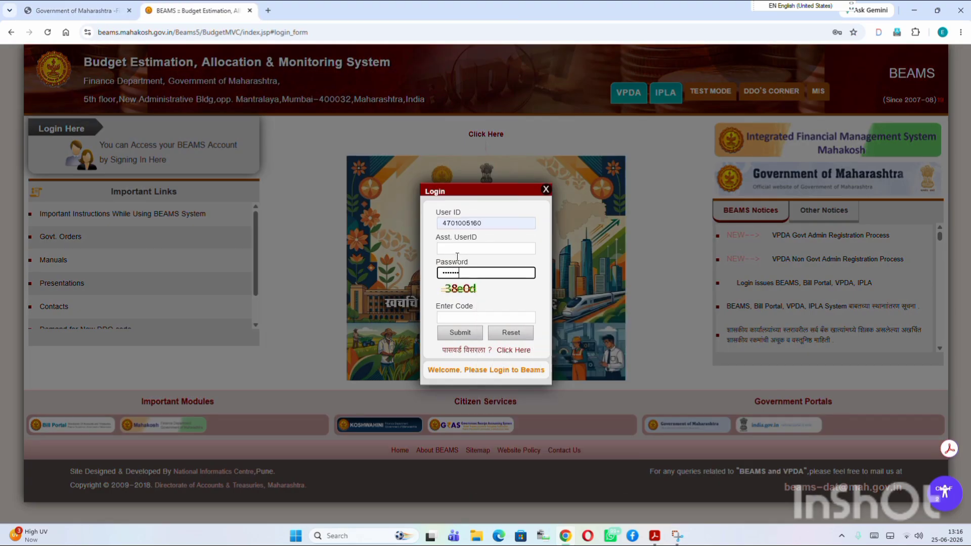
{"action": "key", "text": "Tab"}
{"action": "type", "text": "38e0"}
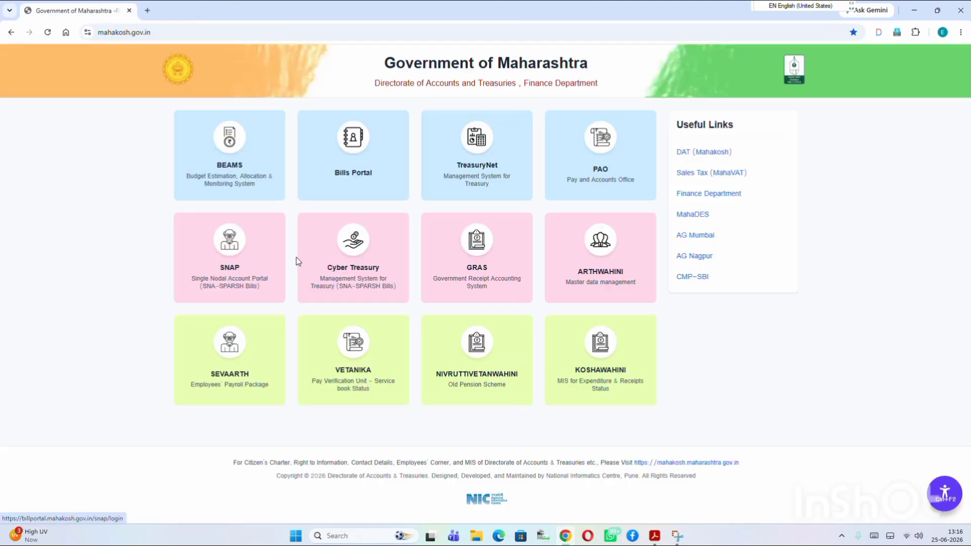
Bring up the BEAMS login form, fill in password and security code, and submit
{"action": "left_click", "coordinate": [239, 188]}
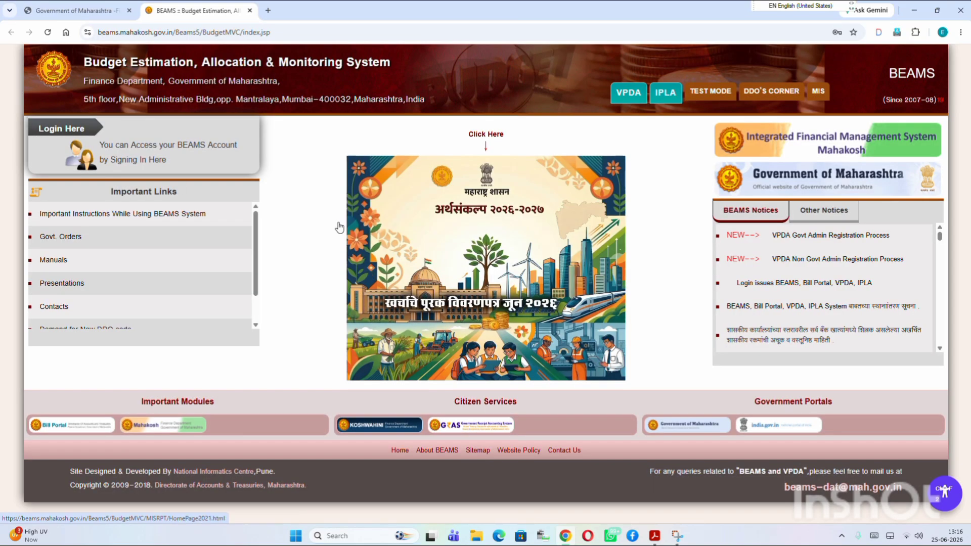
{"action": "left_click", "coordinate": [90, 139]}
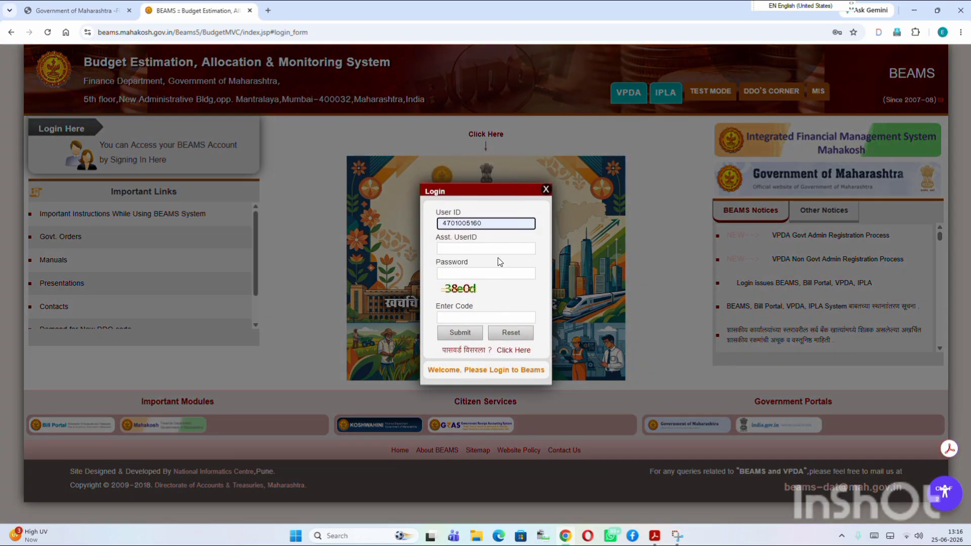
{"action": "left_click", "coordinate": [483, 274]}
{"action": "type", "text": "•••"}
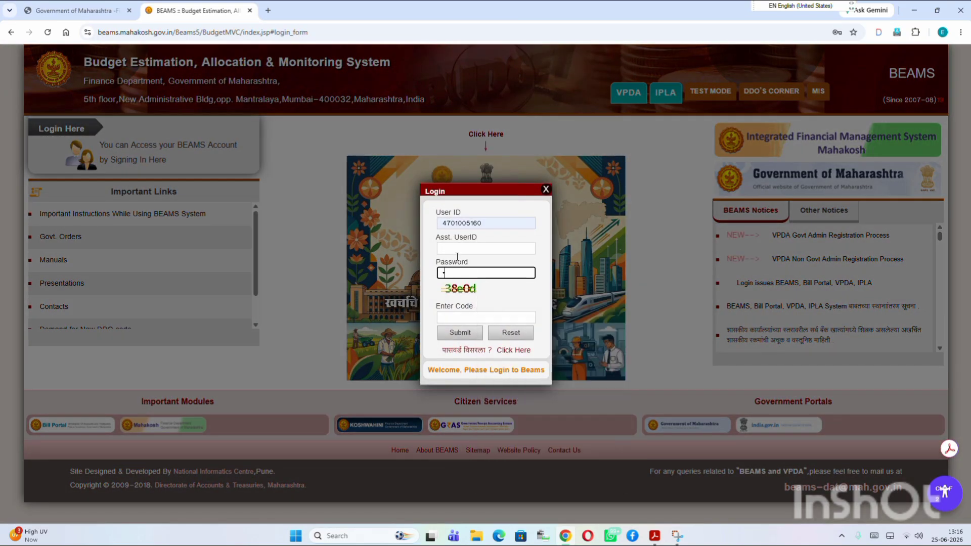
{"action": "type", "text": "••••"}
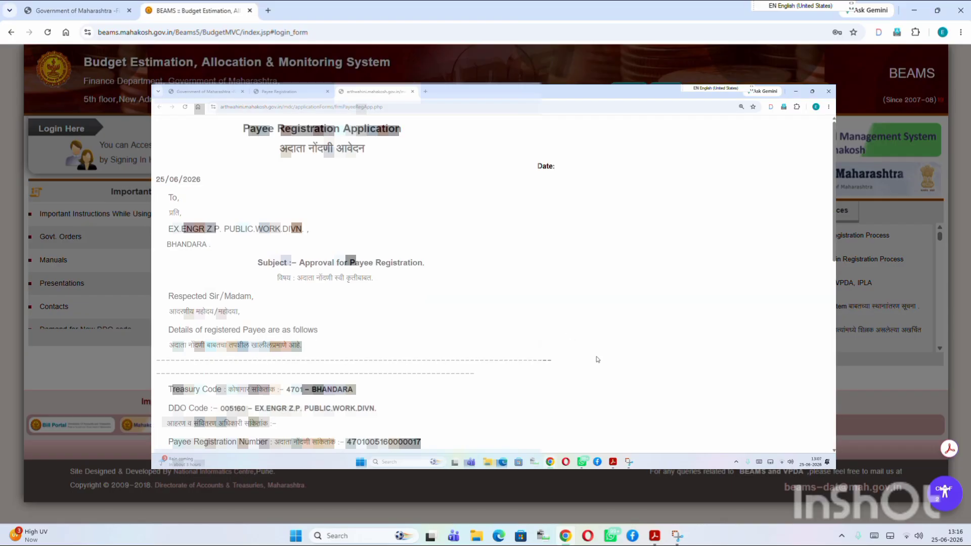
{"action": "mouse_move", "coordinate": [554, 462]}
{"action": "type", "text": "0d"}
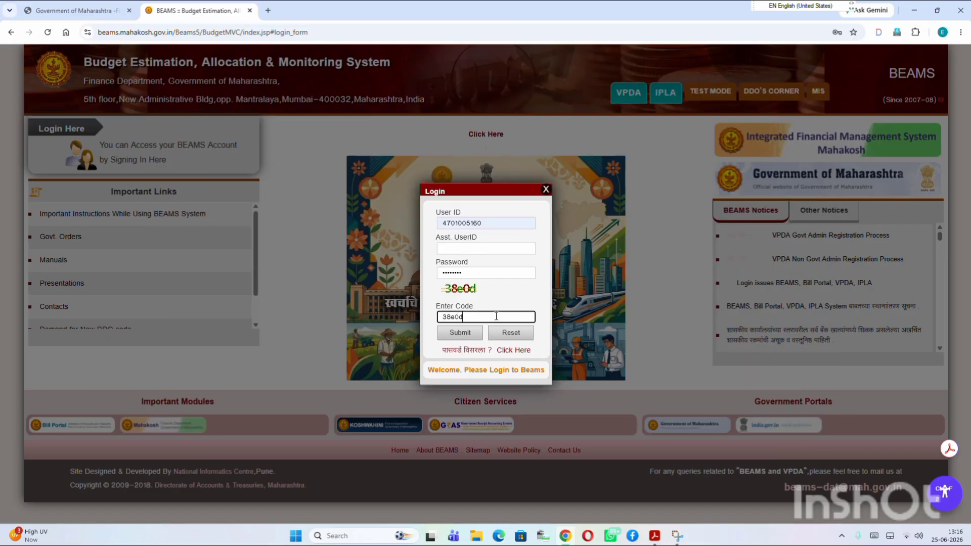
{"action": "left_click", "coordinate": [470, 334]}
{"action": "left_click", "coordinate": [460, 332]}
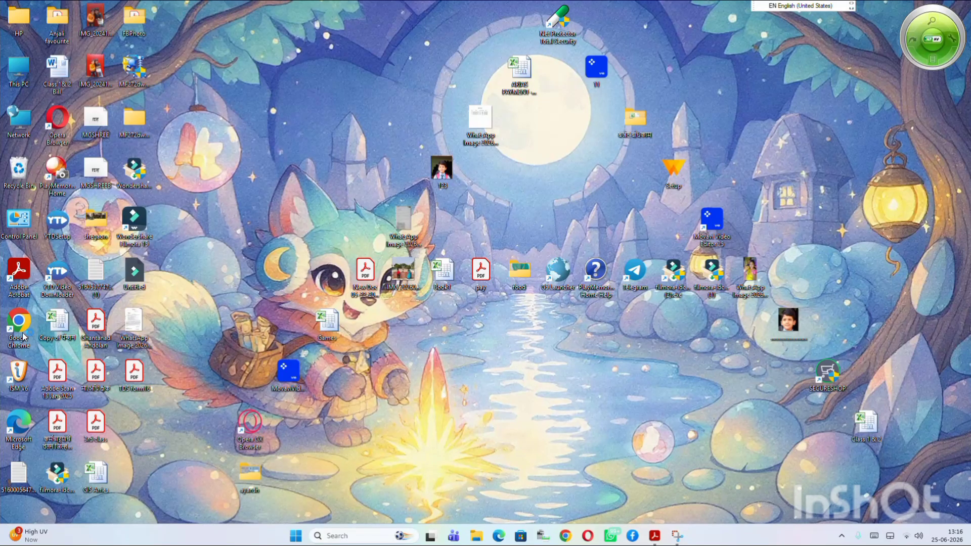
{"action": "double_click", "coordinate": [24, 335]}
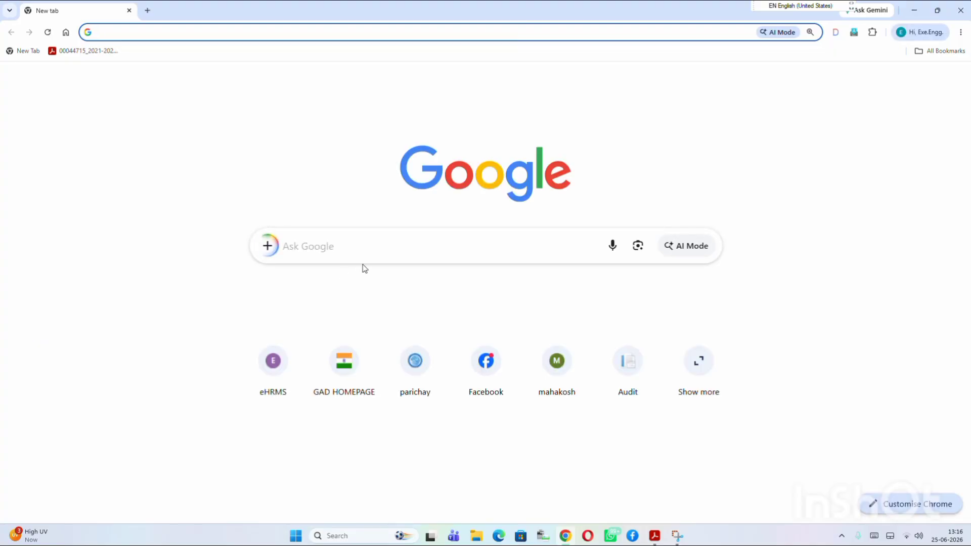
Search the web for mahakosh, open the official portal and bring up the BEAMS login form
{"action": "left_click", "coordinate": [362, 251]}
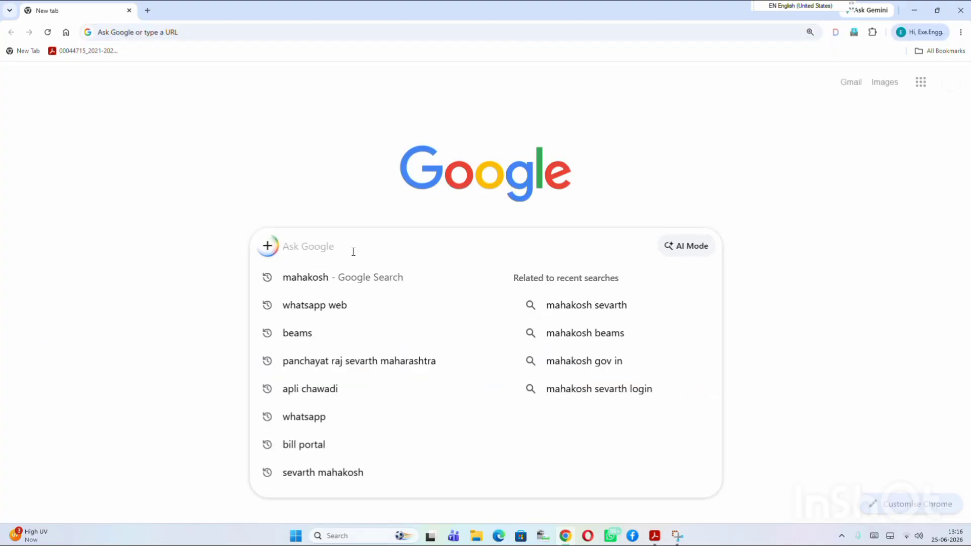
{"action": "left_click", "coordinate": [304, 277]}
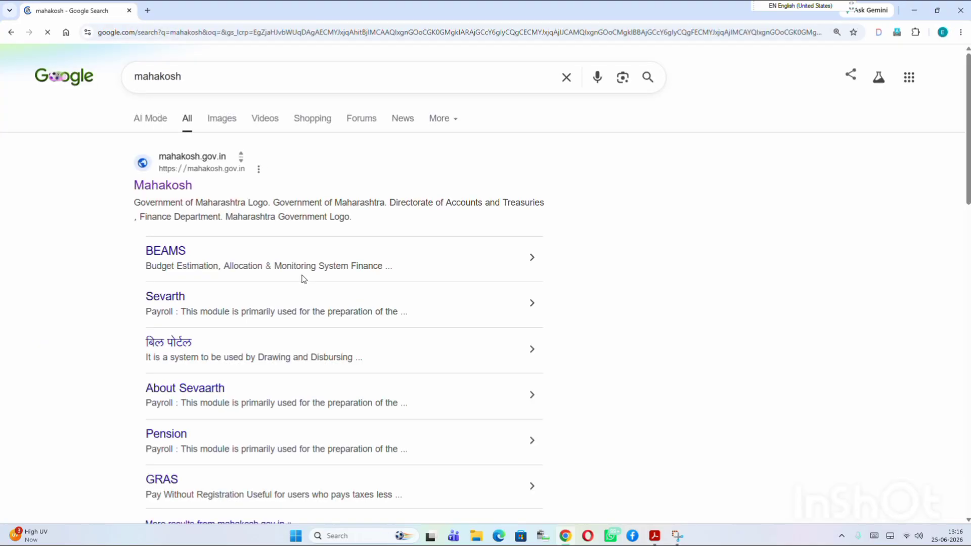
{"action": "left_click", "coordinate": [173, 193]}
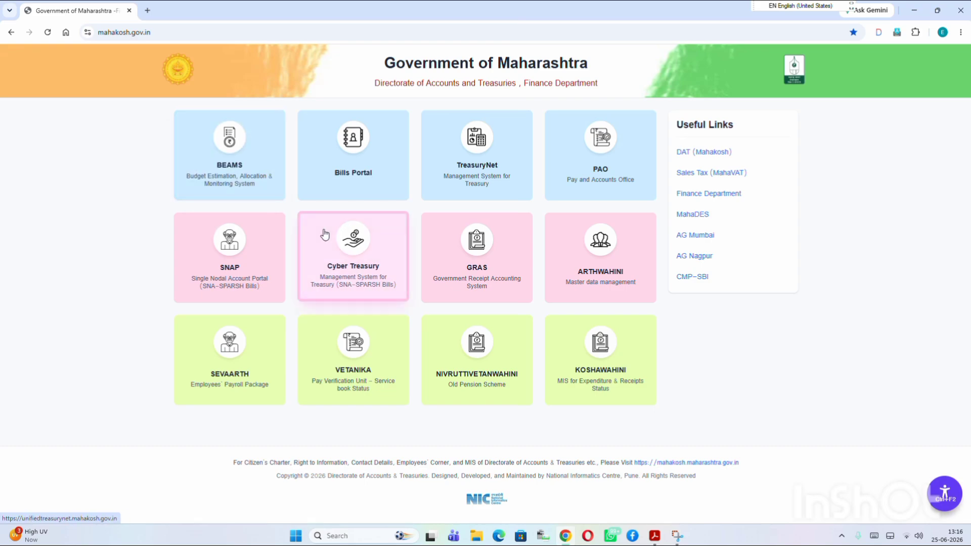
{"action": "left_click", "coordinate": [256, 191]}
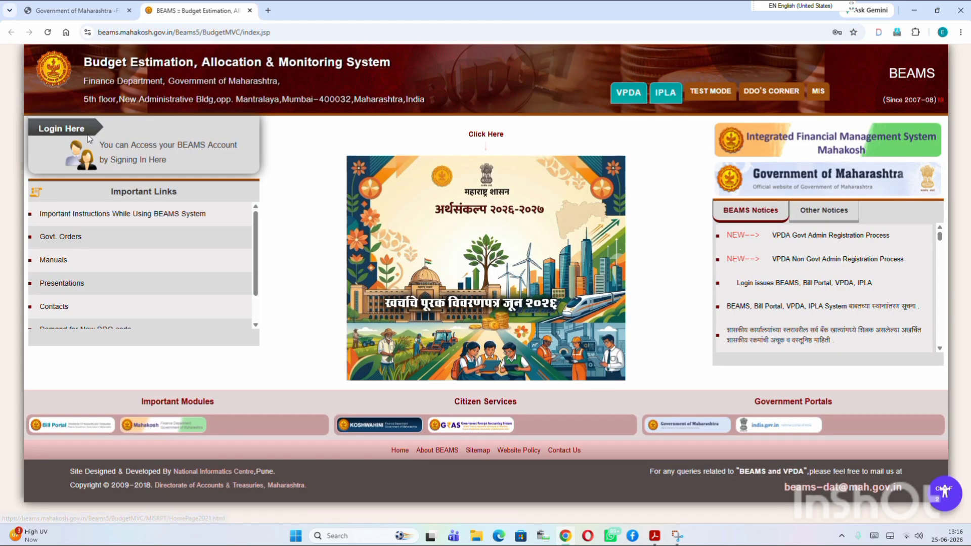
{"action": "left_click", "coordinate": [61, 129]}
Enter the login password and security code, then submit the login
{"action": "left_click", "coordinate": [484, 273]}
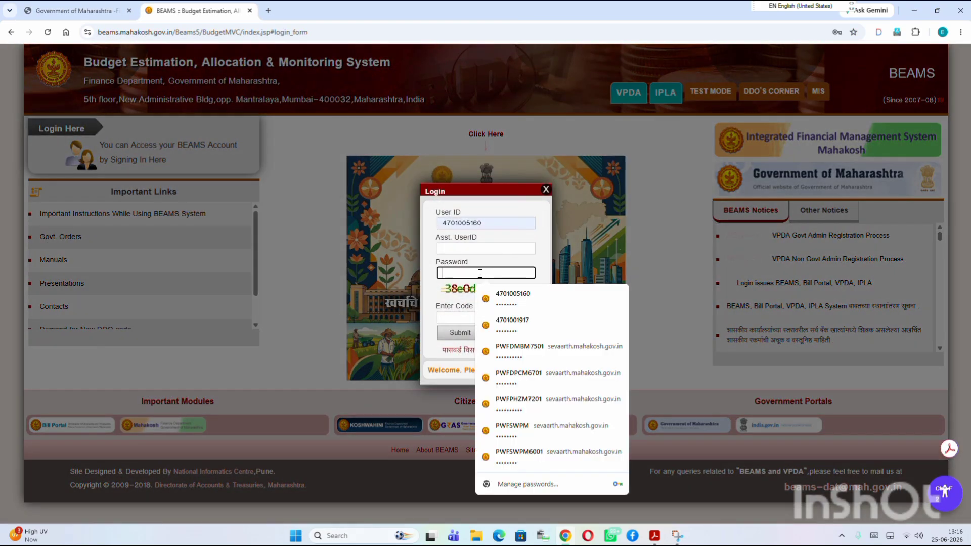
{"action": "type", "text": "*****"}
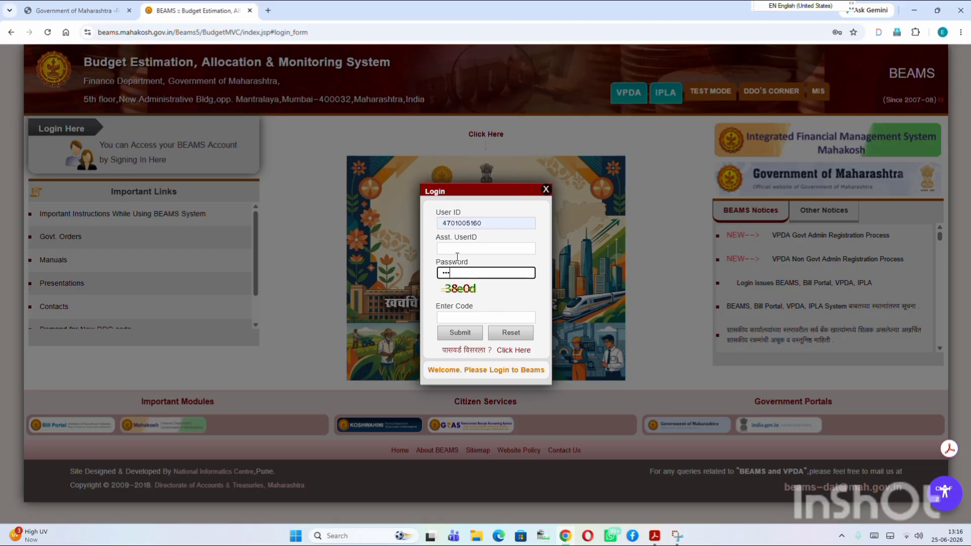
{"action": "type", "text": "***"}
{"action": "key", "text": "Tab"}
{"action": "type", "text": "3"}
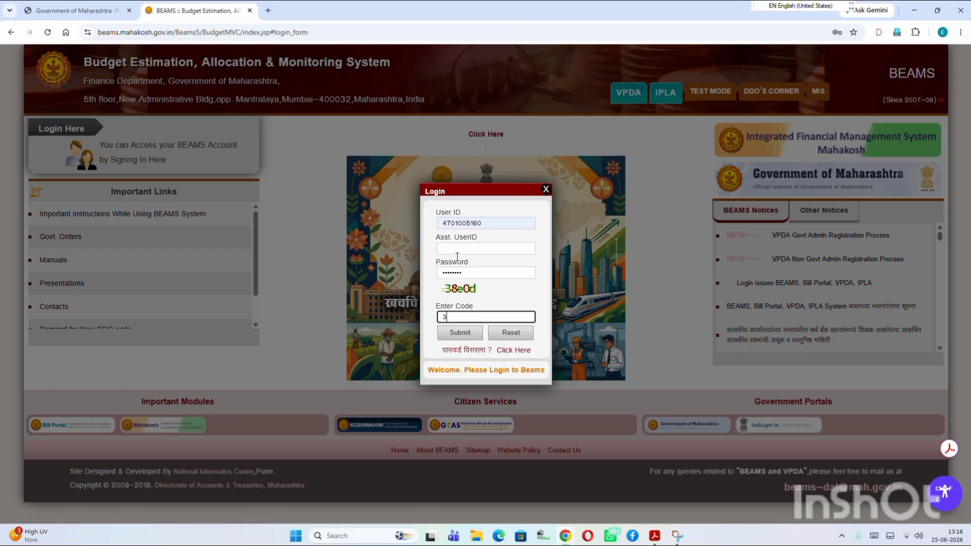
{"action": "type", "text": "8e0d"}
{"action": "left_click", "coordinate": [469, 333]}
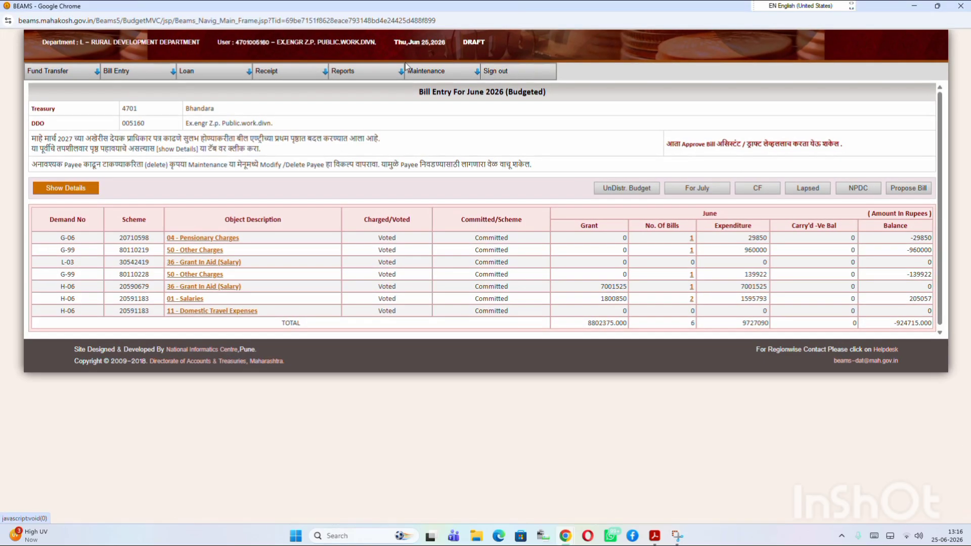
From the Maintenance menu, choose Add Payee Proposal (Without PAN) to open a blank Payee Registration form
{"action": "mouse_move", "coordinate": [416, 72]}
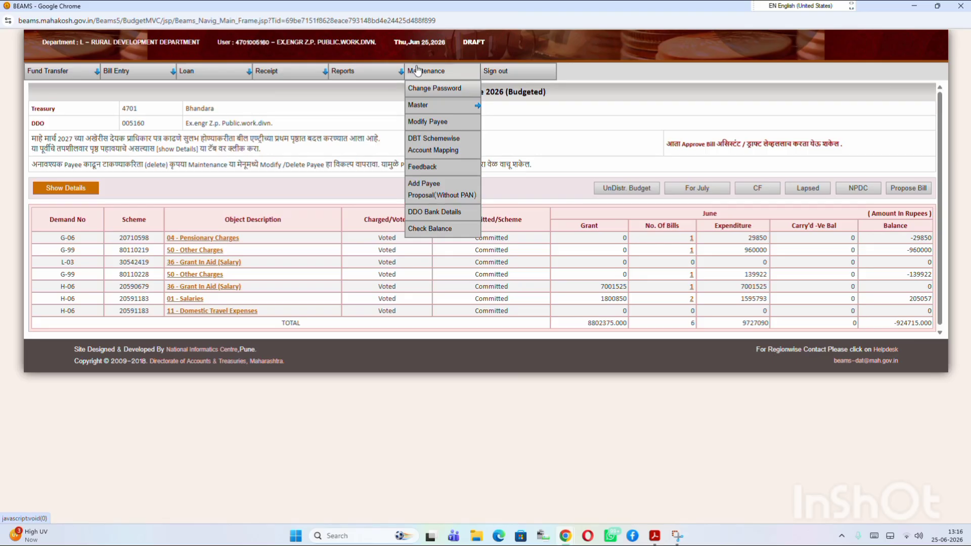
{"action": "left_click", "coordinate": [430, 191]}
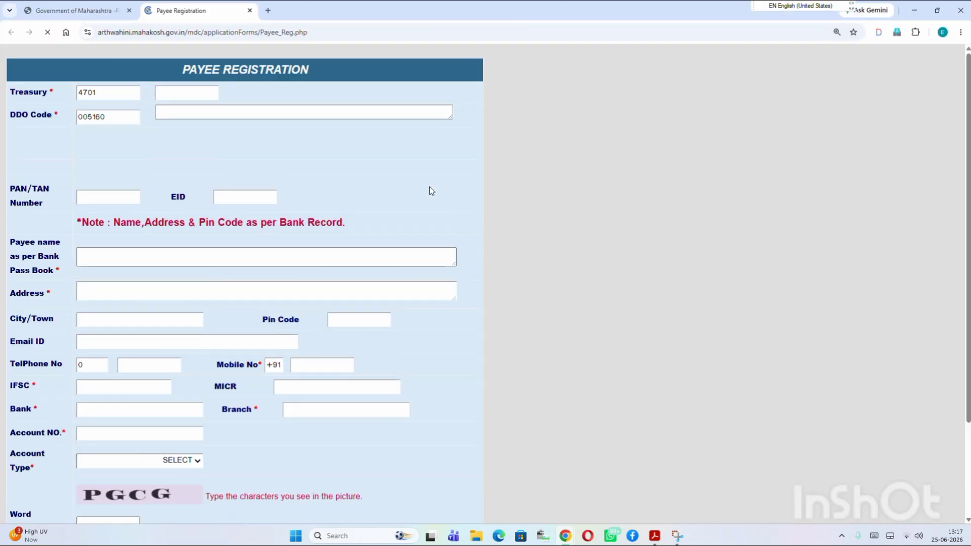
Enter the payee's address, then the village name as City/Town, moving on to Pin Code
{"action": "left_click", "coordinate": [115, 190]}
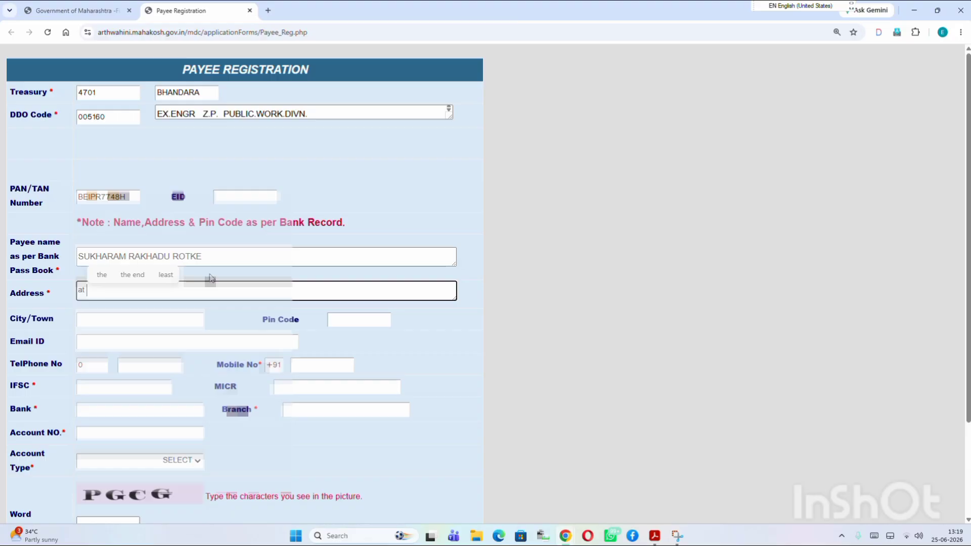
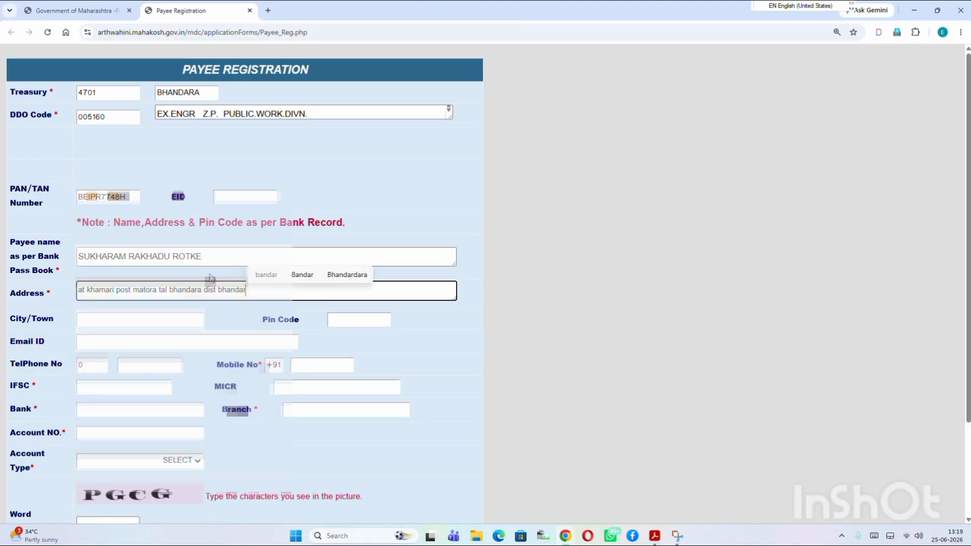
{"action": "left_click", "coordinate": [178, 322]}
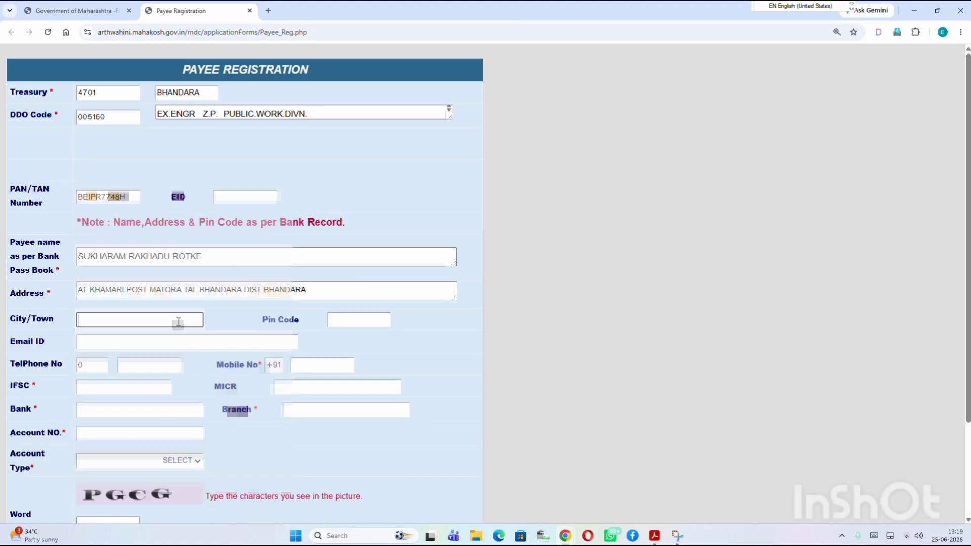
{"action": "type", "text": "kham"}
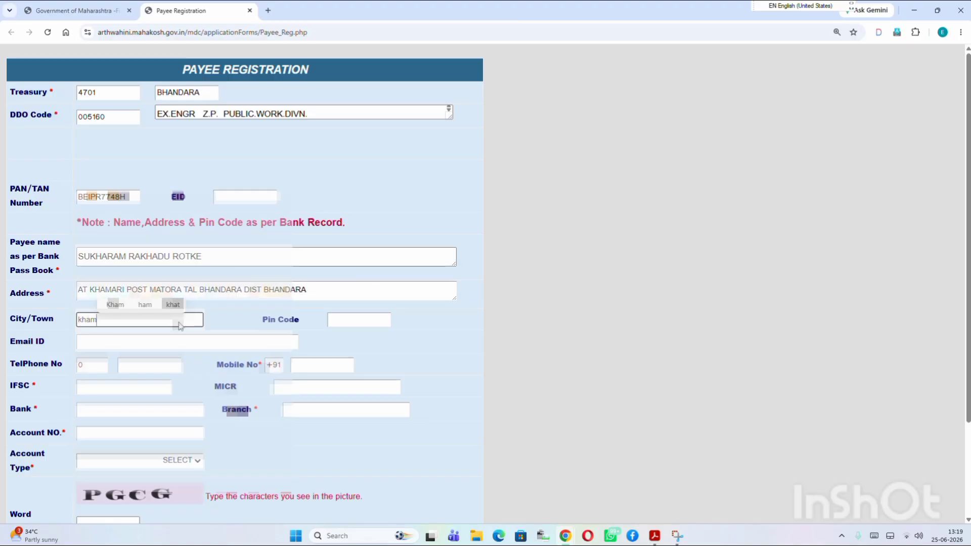
{"action": "type", "text": "ari"}
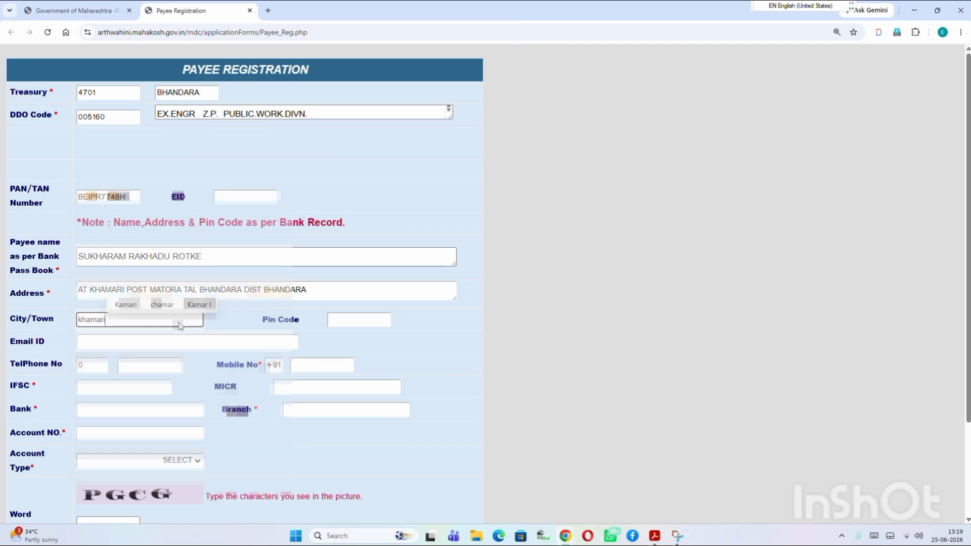
{"action": "key", "text": "Tab"}
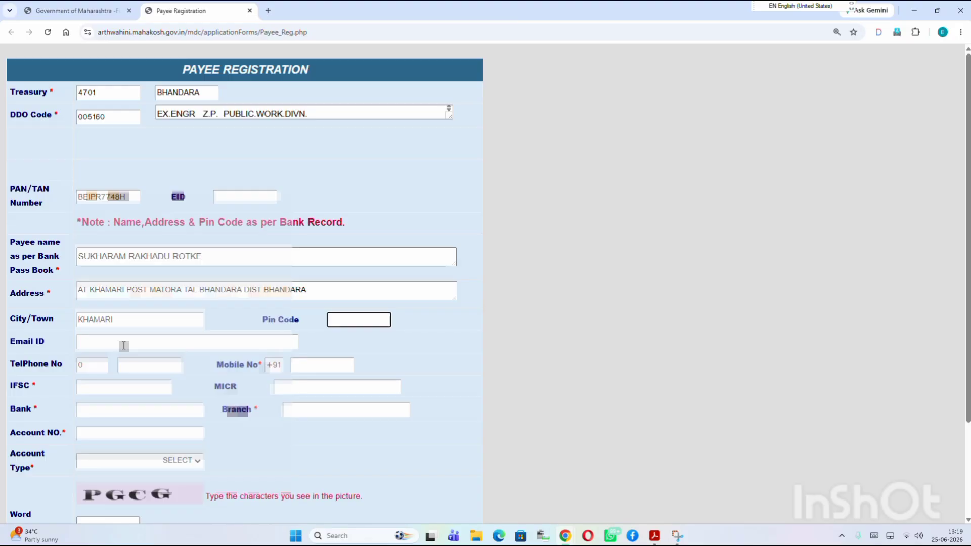
Fill in the pin code, the mobile number and IFSC YESB0BHN040 so bank details auto-fill
{"action": "type", "text": "441924"}
{"action": "left_click", "coordinate": [340, 365]}
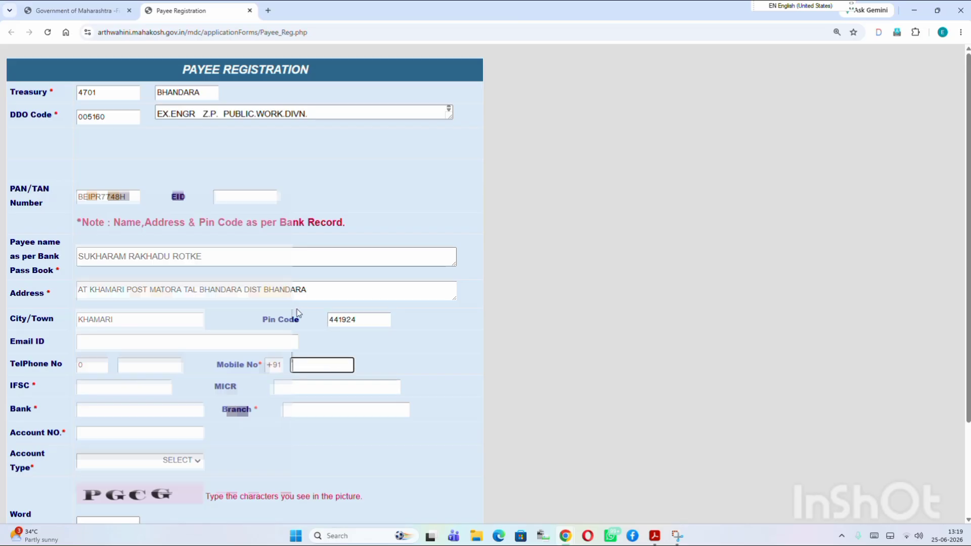
{"action": "key", "text": "Tab"}
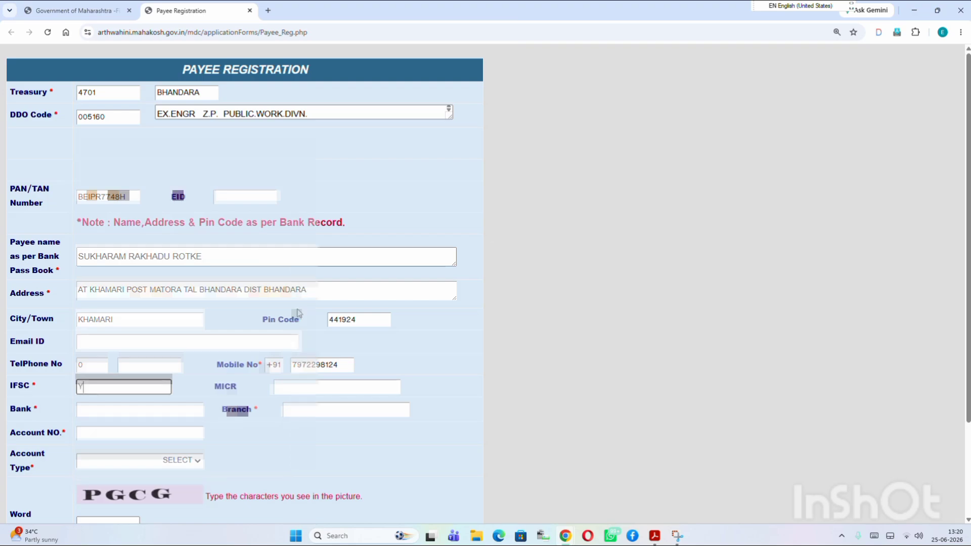
{"action": "type", "text": "YESB0"}
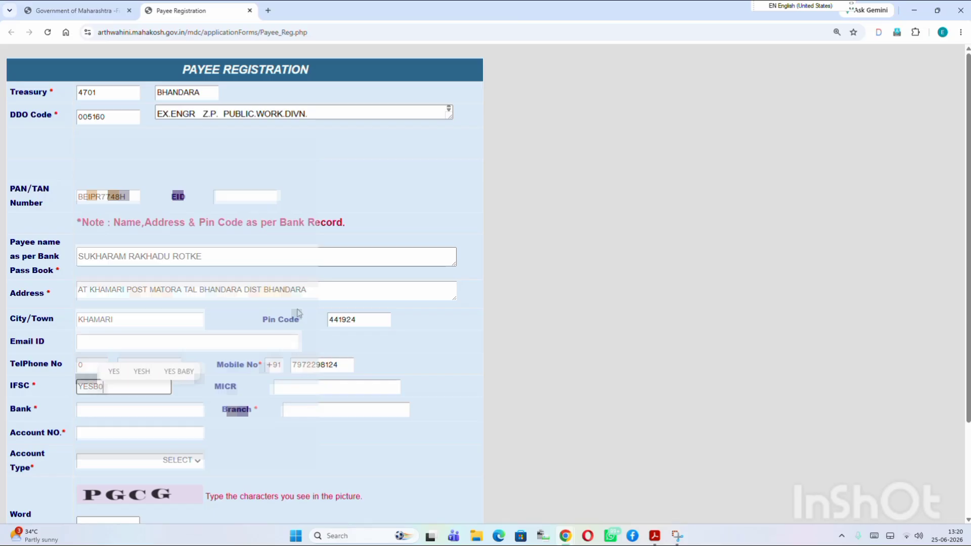
{"action": "type", "text": "BHN"}
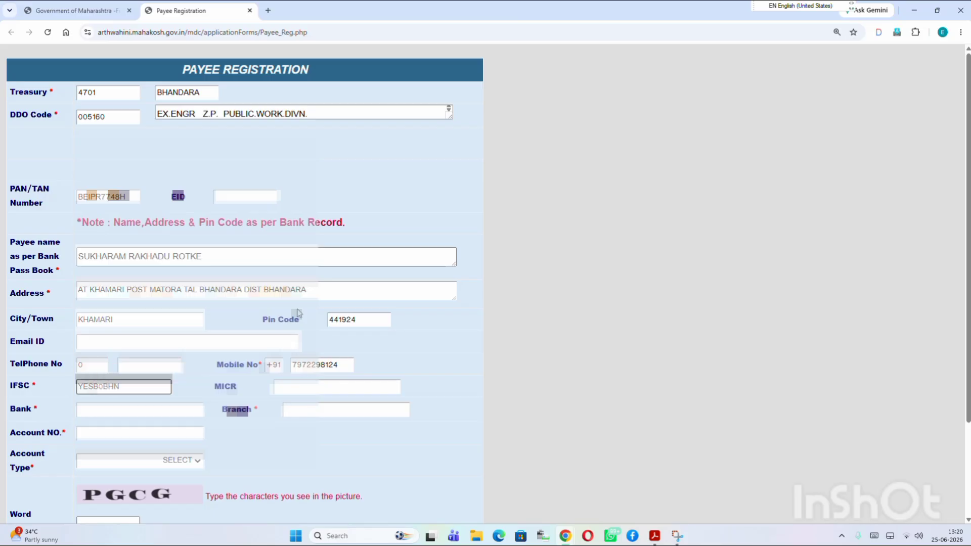
{"action": "type", "text": "040"}
{"action": "key", "text": "Tab"}
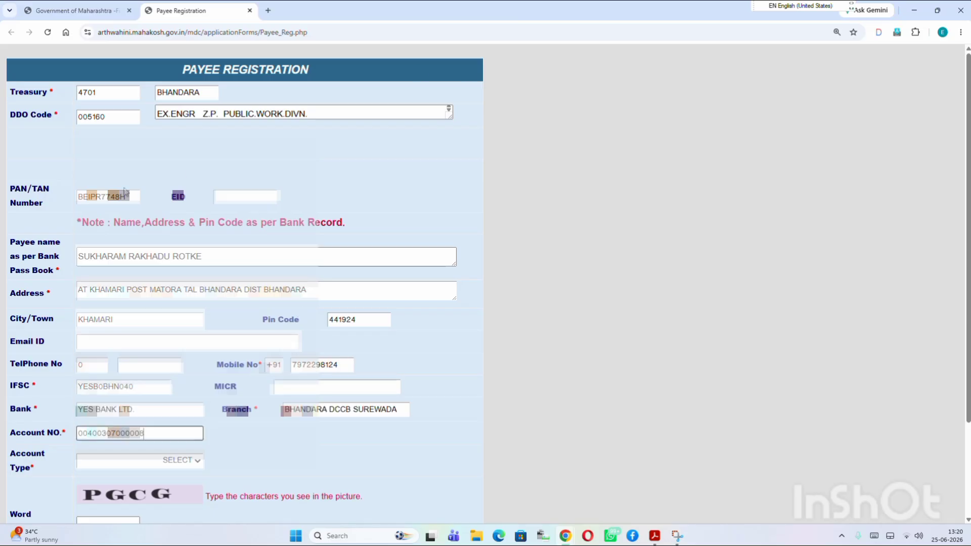
Choose Saving Bank Account, enter the verification word and submit the registration
{"action": "scroll", "coordinate": [170, 347], "scroll_direction": "down", "scroll_amount": 3}
{"action": "left_click", "coordinate": [168, 344]}
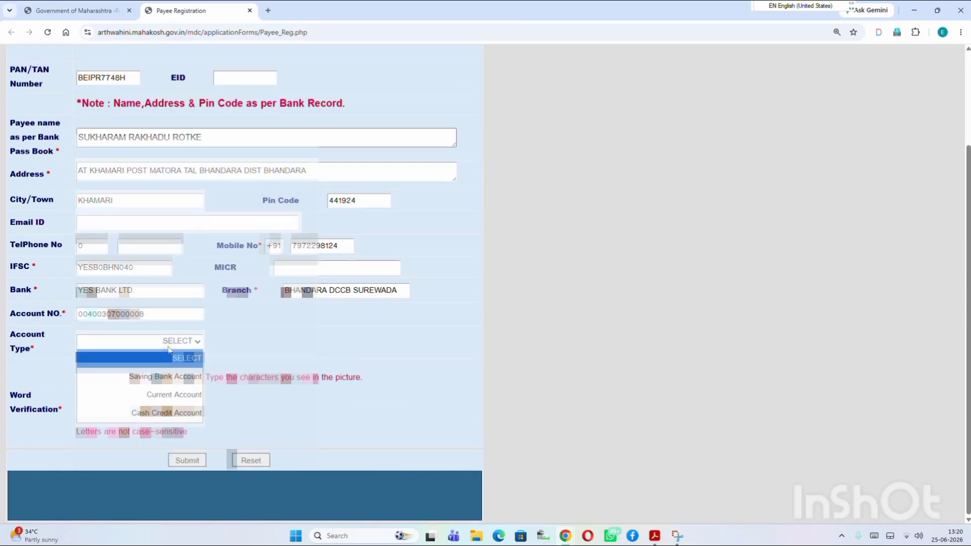
{"action": "left_click", "coordinate": [187, 377]}
{"action": "key", "text": "Tab"}
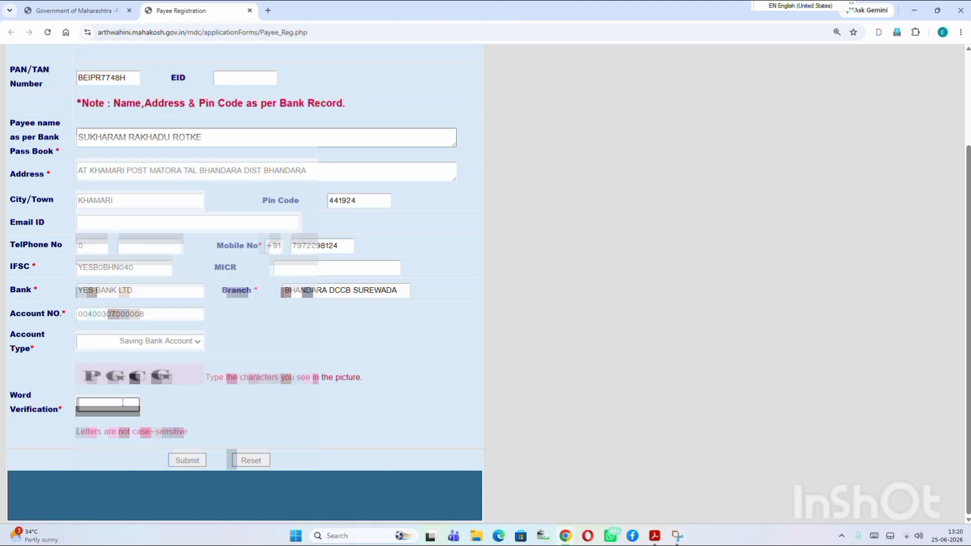
{"action": "type", "text": "PG"}
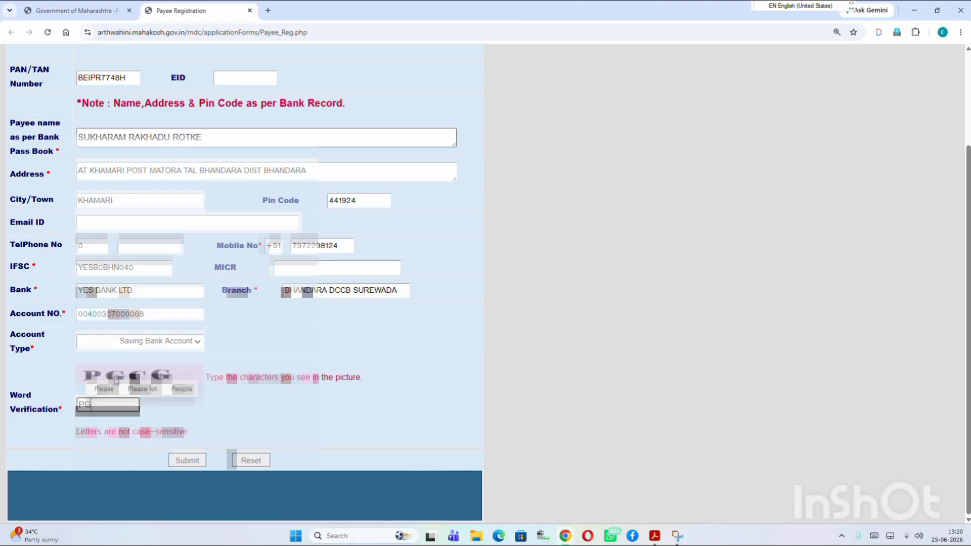
{"action": "type", "text": "CG"}
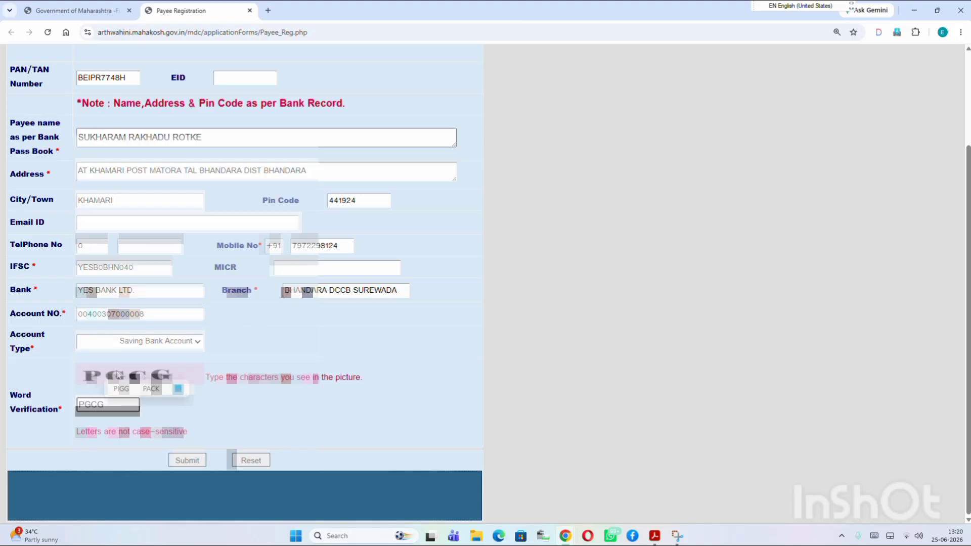
{"action": "left_click", "coordinate": [201, 461]}
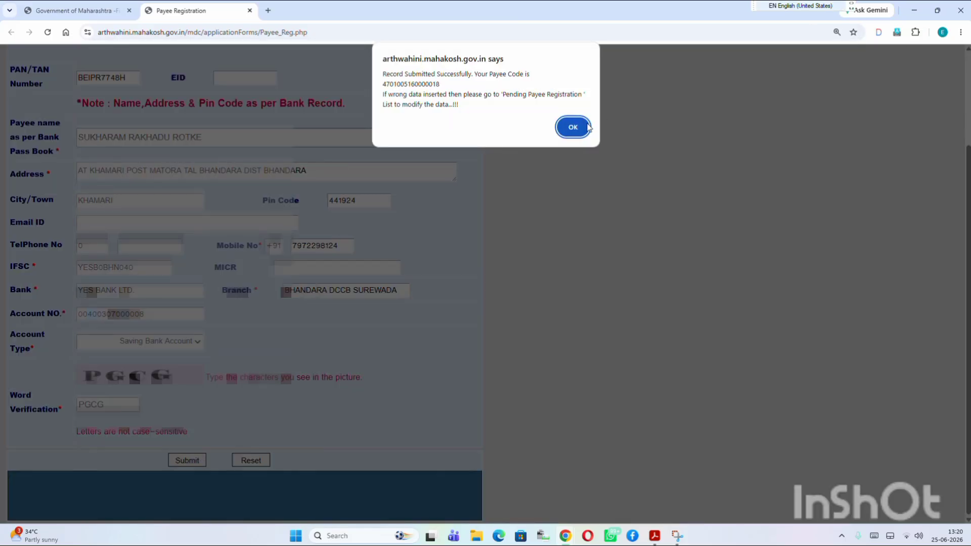
Dismiss the success alert and print the opened Payee Registration Application
{"action": "left_click", "coordinate": [587, 126]}
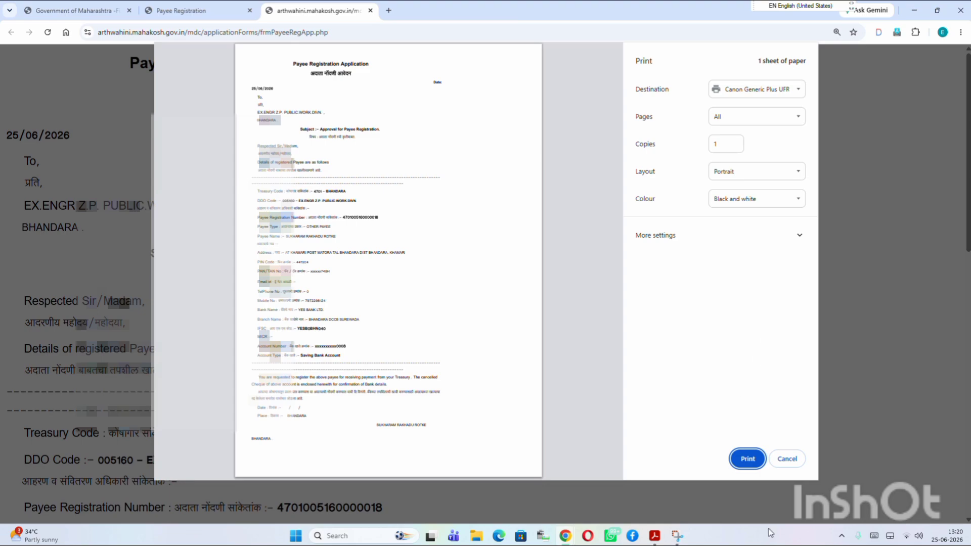
{"action": "left_click", "coordinate": [747, 458]}
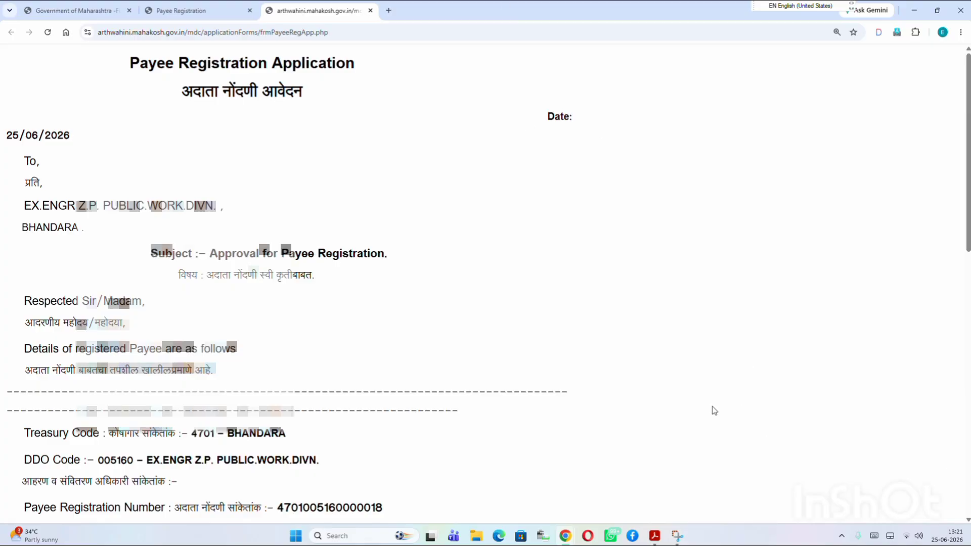
Close the application and registration tabs, return to BEAMS and refill the login password and security code
{"action": "left_click", "coordinate": [371, 11]}
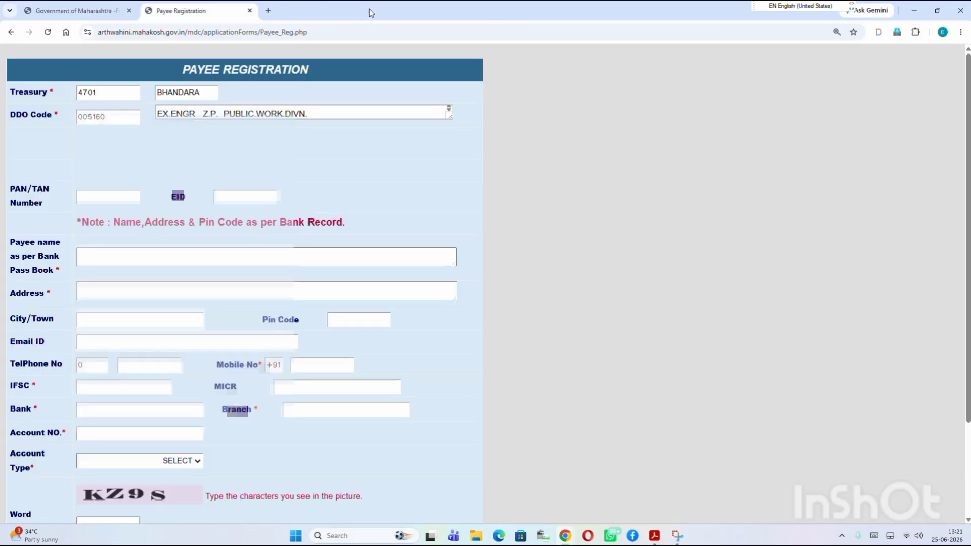
{"action": "left_click", "coordinate": [249, 10]}
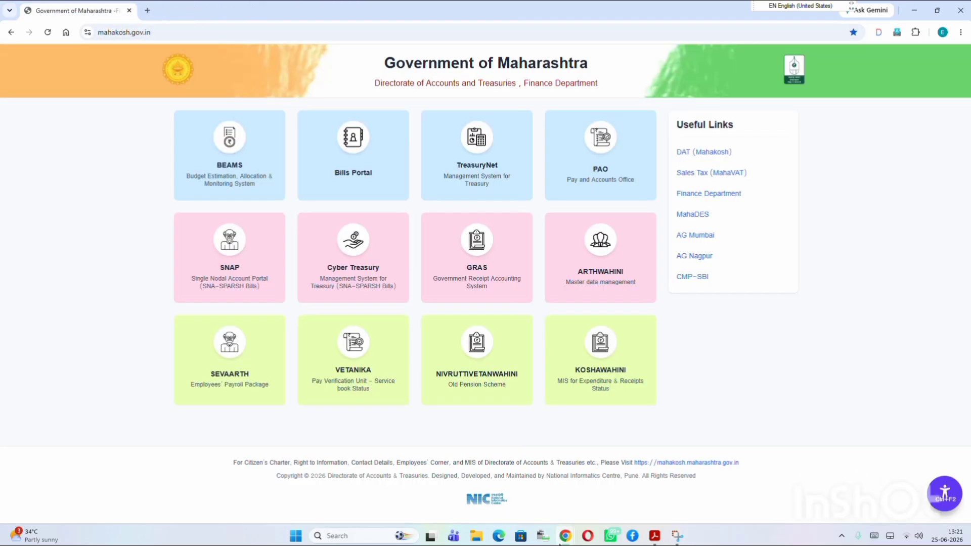
{"action": "mouse_move", "coordinate": [564, 535]}
{"action": "left_click", "coordinate": [620, 483]}
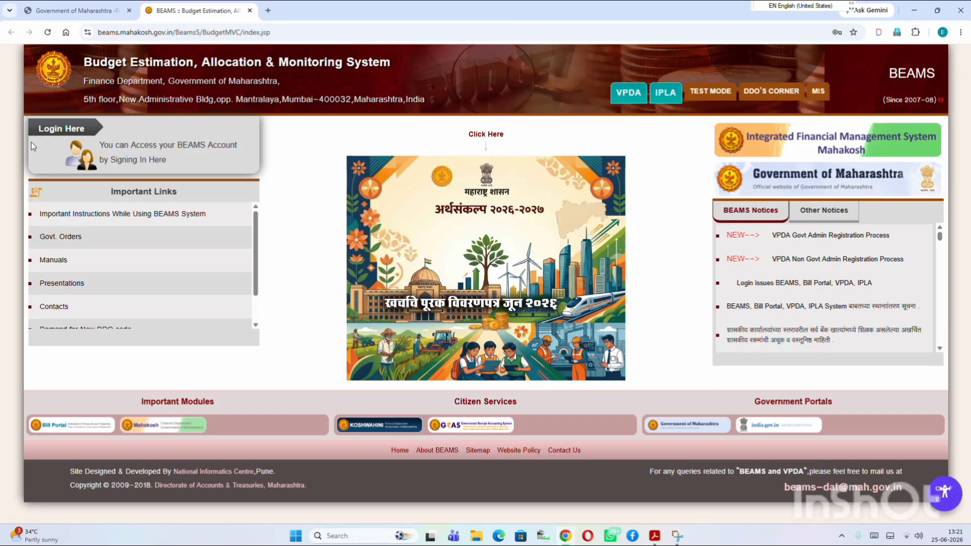
{"action": "left_click", "coordinate": [69, 136]}
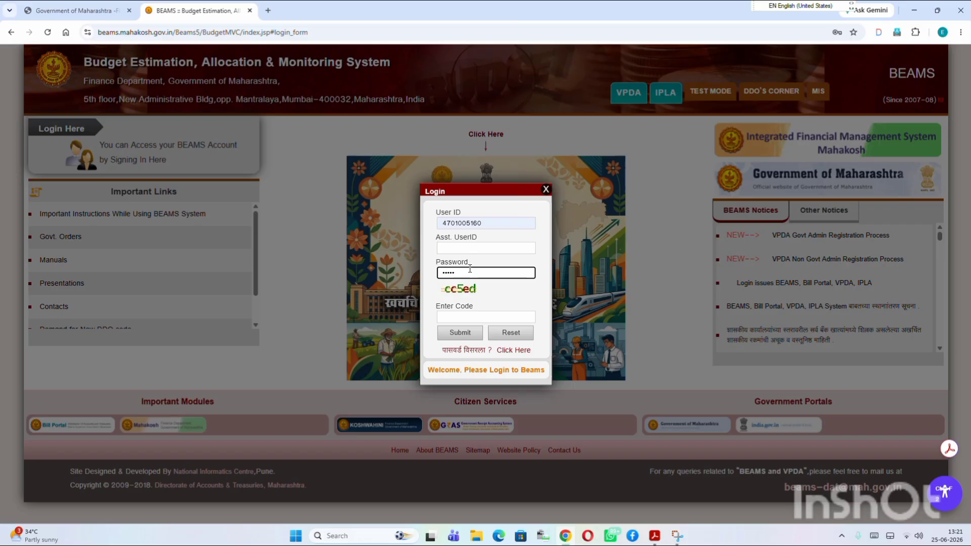
{"action": "type", "text": "••"}
{"action": "type", "text": "•"}
{"action": "key", "text": "Tab"}
{"action": "type", "text": "cc5"}
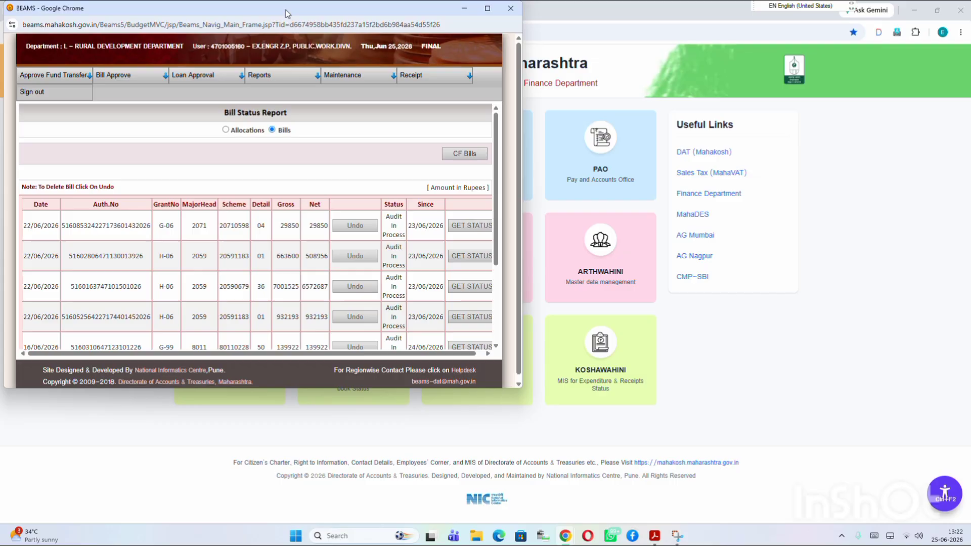
Maximize the BEAMS window and choose Maintenance > Payee > Add for a fresh Payee Registration form
{"action": "left_click_drag", "start_coordinate": [289, 12], "coordinate": [293, 68]}
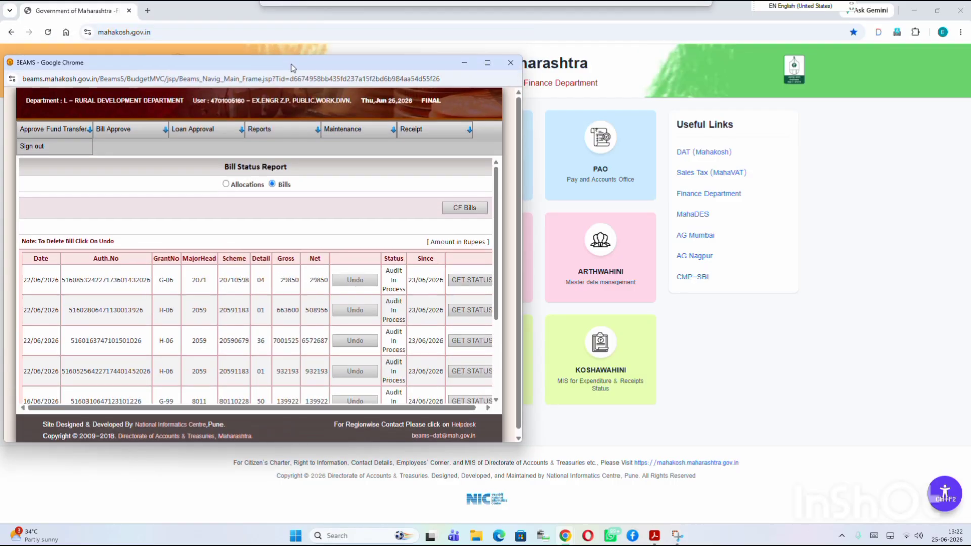
{"action": "left_click", "coordinate": [487, 63]}
{"action": "mouse_move", "coordinate": [361, 78]}
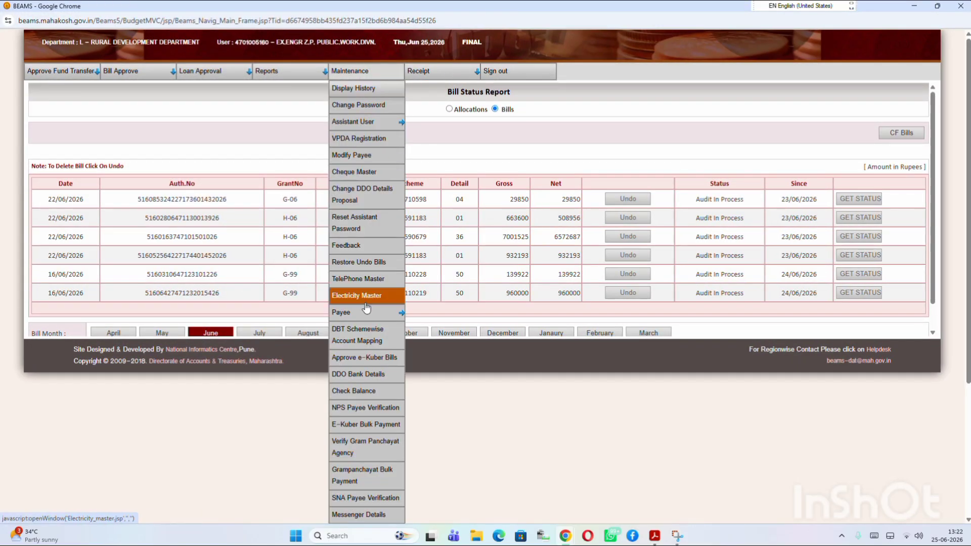
{"action": "mouse_move", "coordinate": [368, 313]}
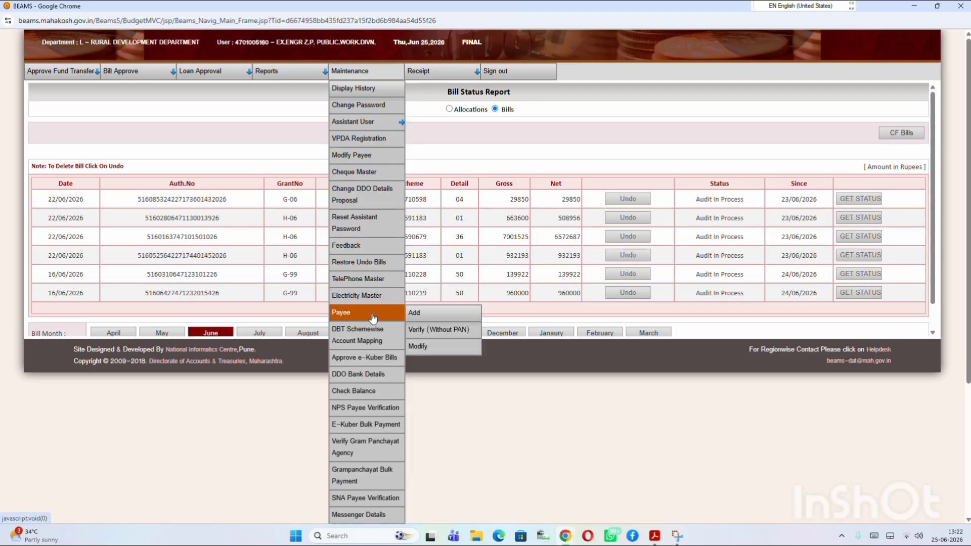
{"action": "left_click", "coordinate": [426, 315]}
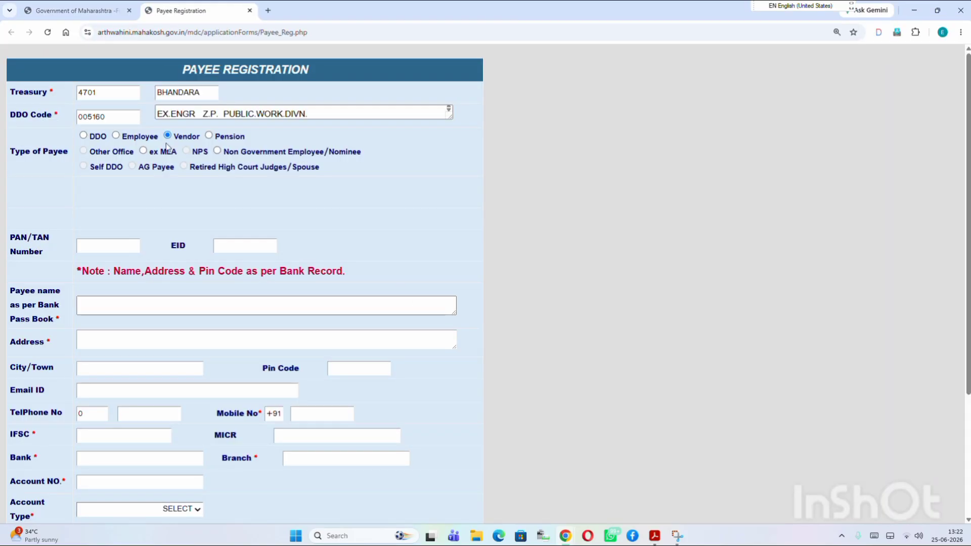
Set payee type to Non Government Employee/Nominee and enter the payee's PAN
{"action": "left_click", "coordinate": [129, 246]}
{"action": "left_click", "coordinate": [217, 151]}
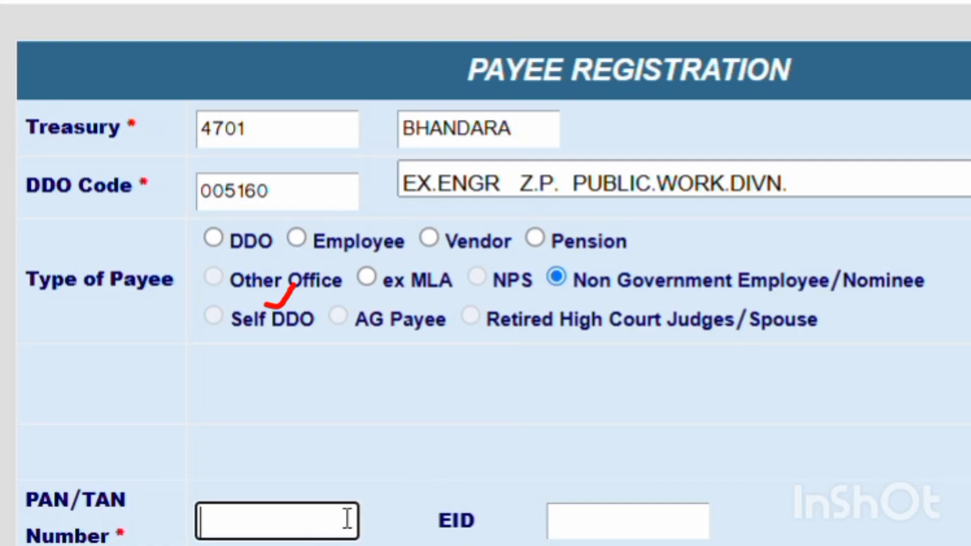
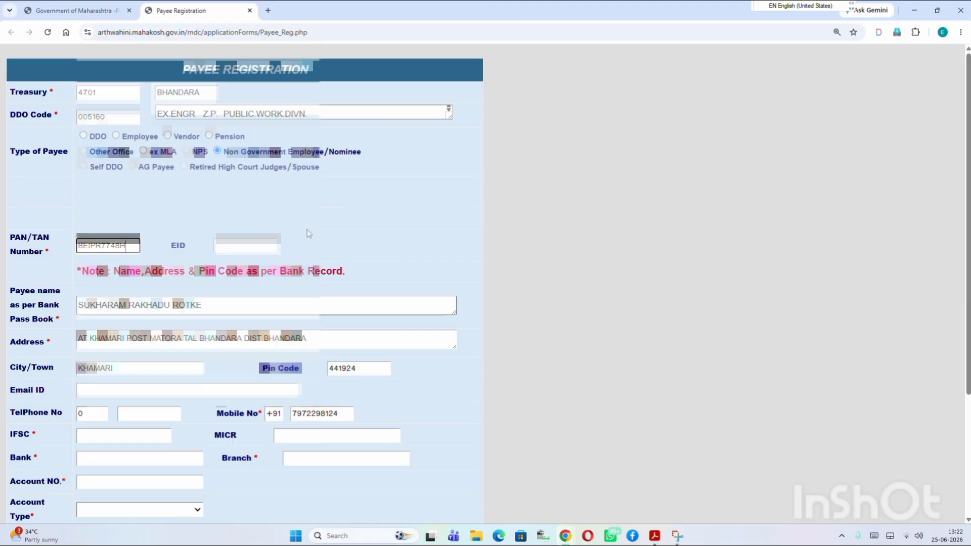
Enter IFSC YESB0BHN040 so YES BANK LTD details auto-fill, then type the account number
{"action": "scroll", "coordinate": [318, 227], "scroll_direction": "down", "scroll_amount": 3}
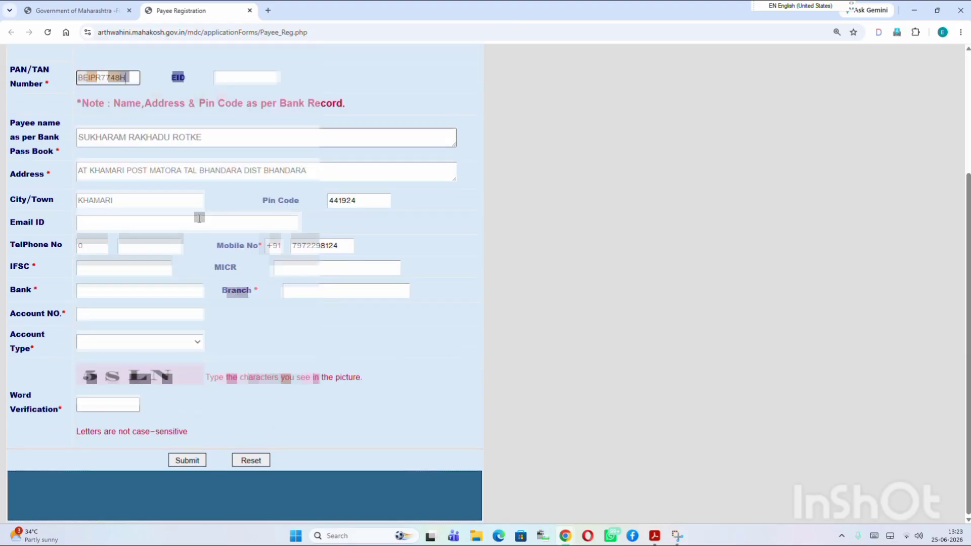
{"action": "left_click", "coordinate": [163, 270]}
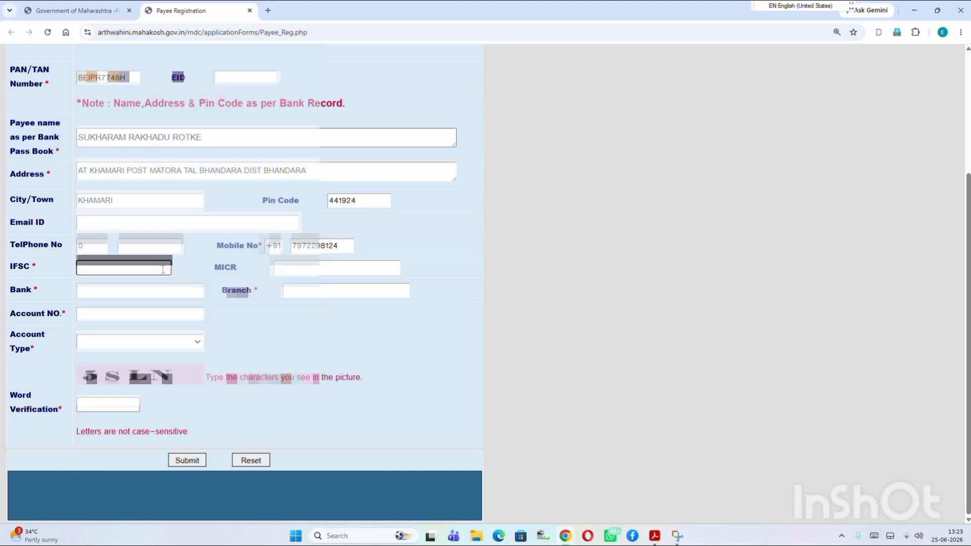
{"action": "type", "text": "YES"}
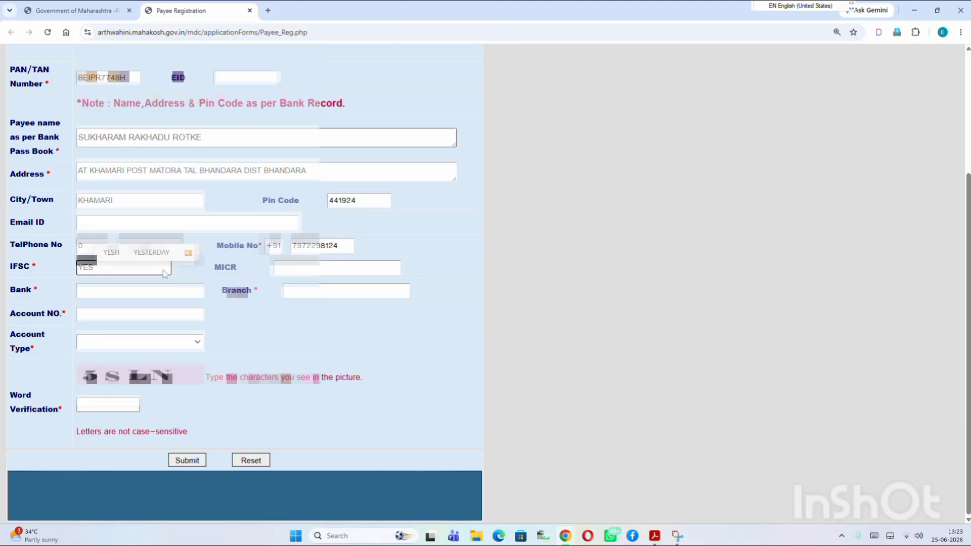
{"action": "type", "text": "B0B"}
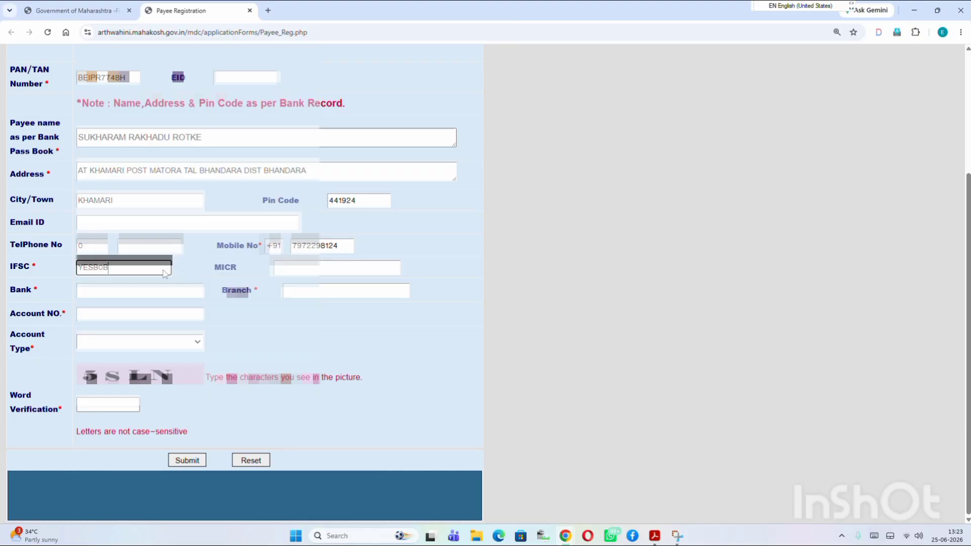
{"action": "type", "text": "HN040"}
{"action": "key", "text": "Tab"}
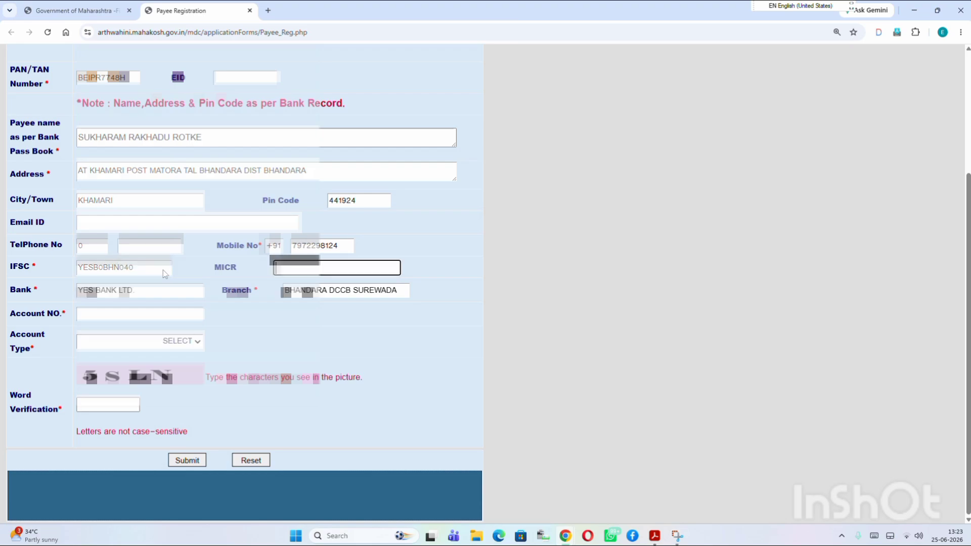
{"action": "key", "text": "Tab"}
{"action": "key", "text": "Tab"}
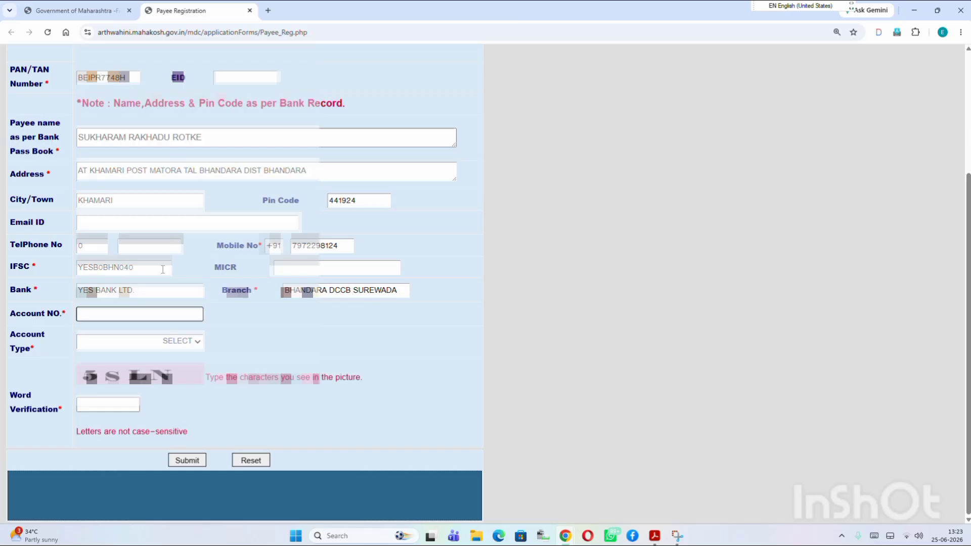
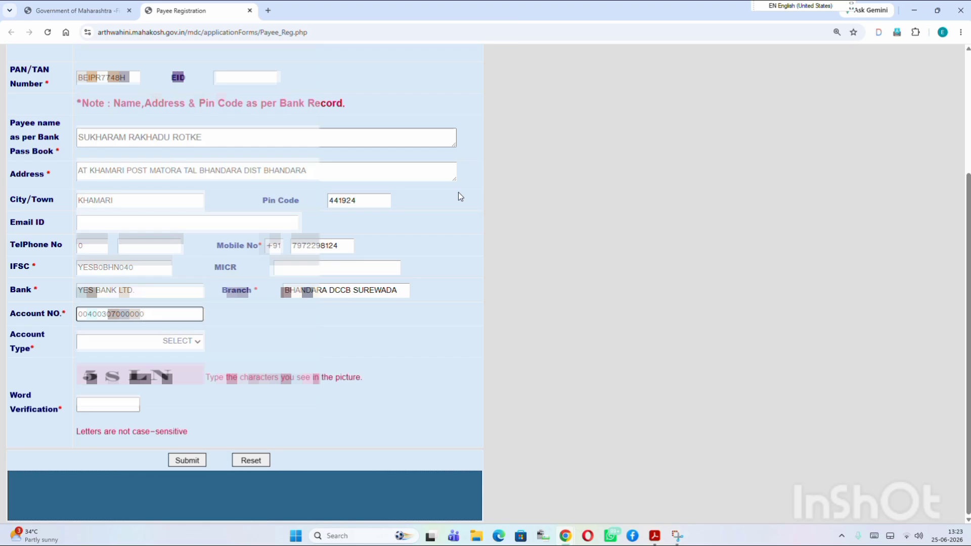
Choose Saving Bank Account as account type and enter the verification word
{"action": "left_click", "coordinate": [187, 343]}
{"action": "left_click", "coordinate": [176, 375]}
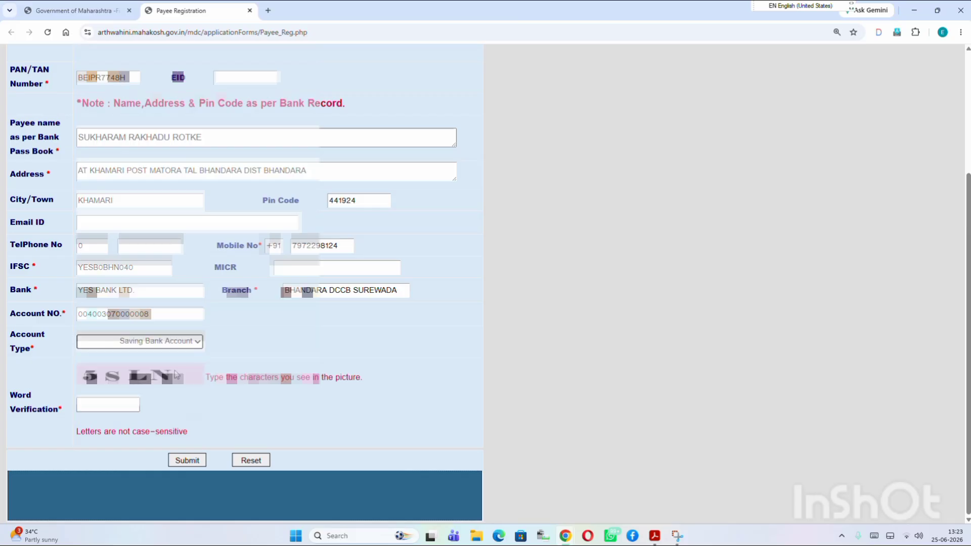
{"action": "left_click", "coordinate": [102, 410]}
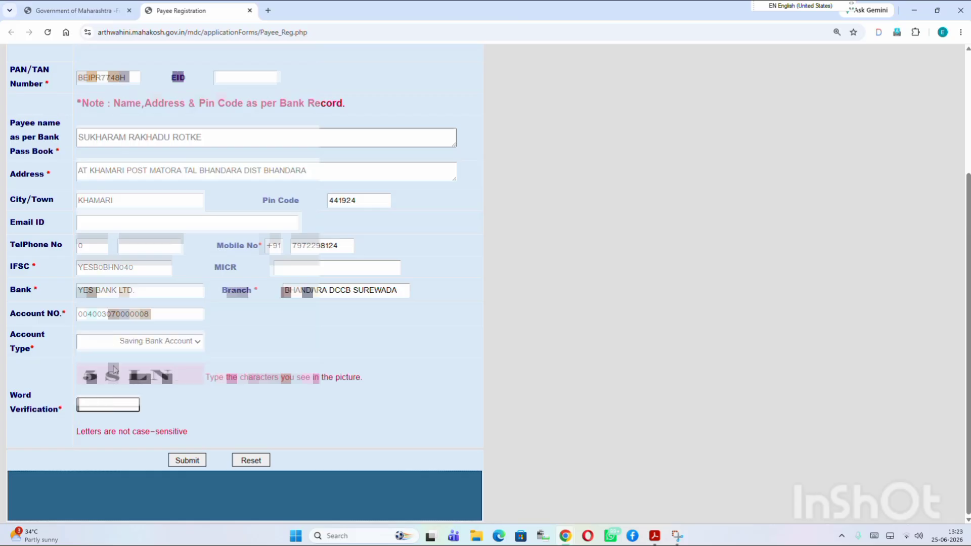
{"action": "type", "text": "5SLN"}
{"action": "scroll", "coordinate": [185, 376], "scroll_direction": "up", "scroll_amount": 3}
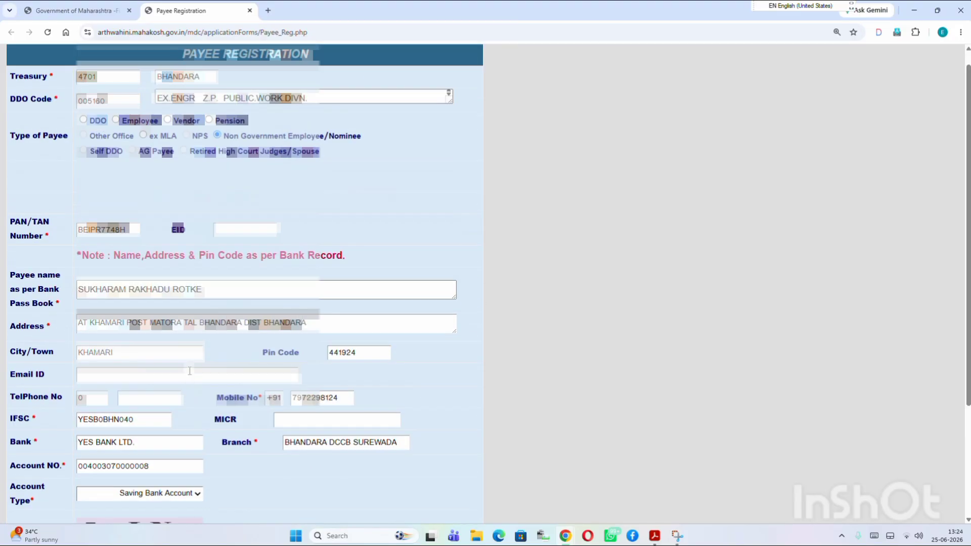
Submit the second payee registration and acknowledge the success alert showing its payee code
{"action": "scroll", "coordinate": [193, 414], "scroll_direction": "down", "scroll_amount": 3}
{"action": "left_click", "coordinate": [196, 461]}
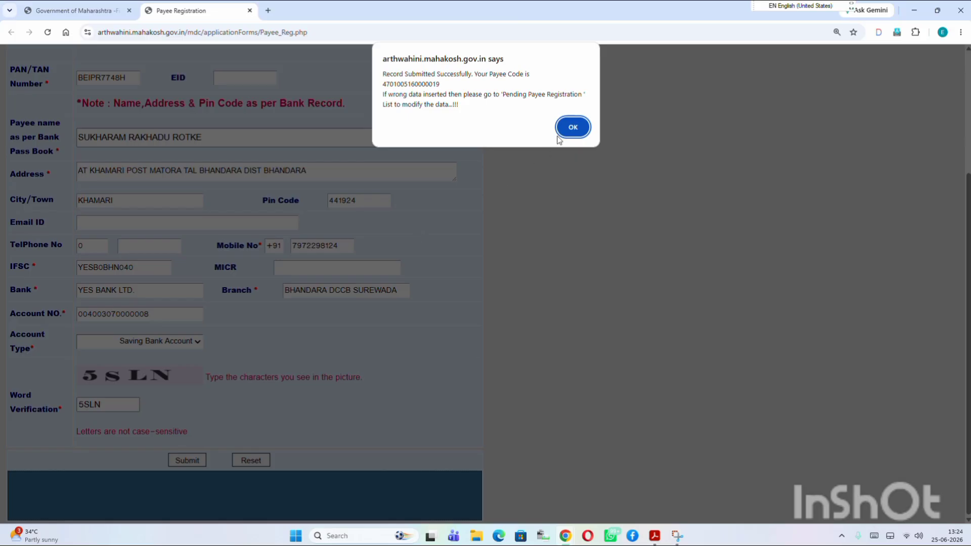
{"action": "left_click", "coordinate": [572, 127]}
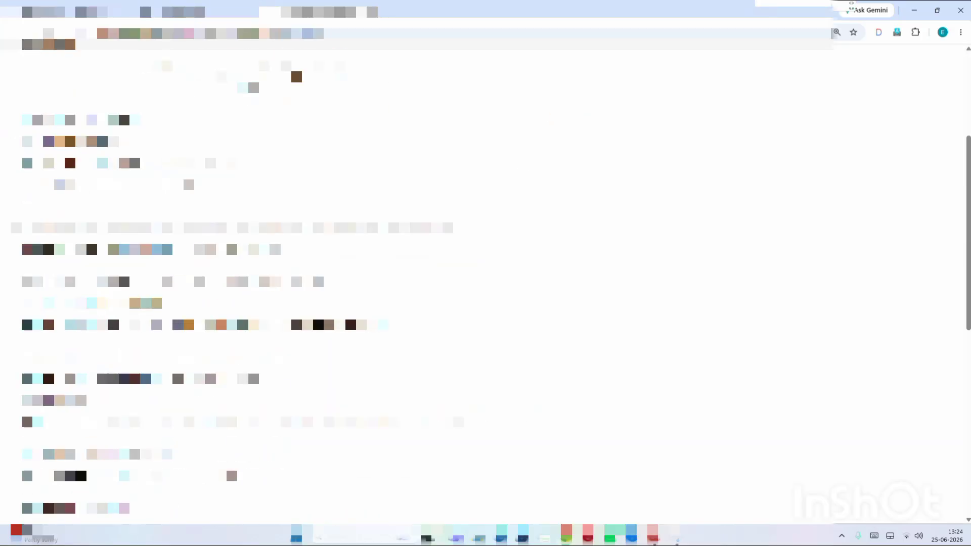
Review the Payee Registration Application letter and print it via the print dialog
{"action": "scroll", "coordinate": [119, 104], "scroll_direction": "down", "scroll_amount": 9}
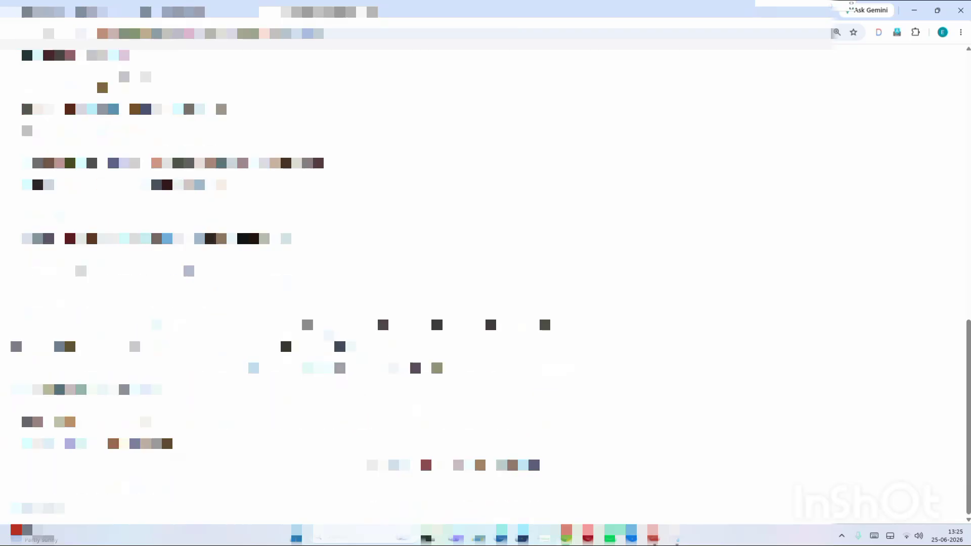
{"action": "scroll", "coordinate": [157, 255], "scroll_direction": "up", "scroll_amount": 9}
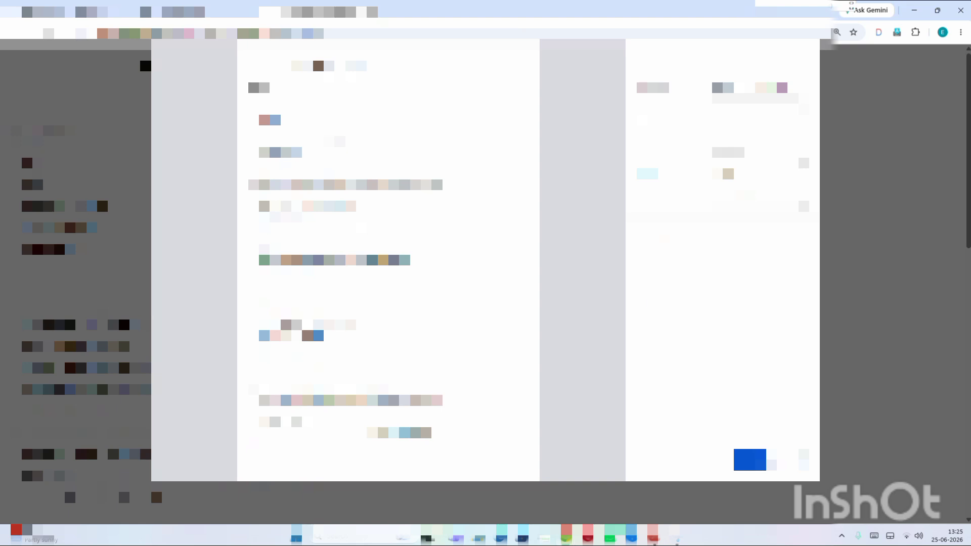
{"action": "left_click", "coordinate": [726, 147]}
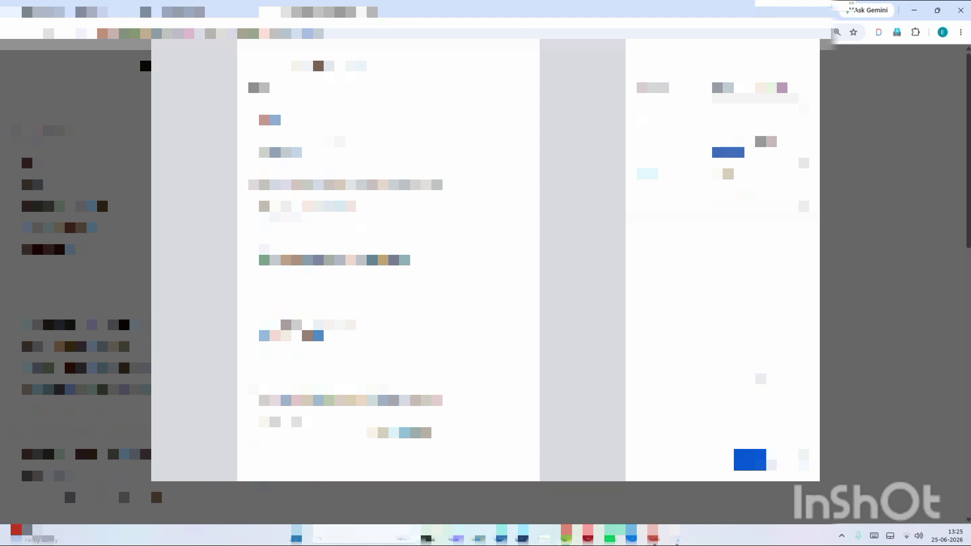
{"action": "left_click", "coordinate": [749, 459]}
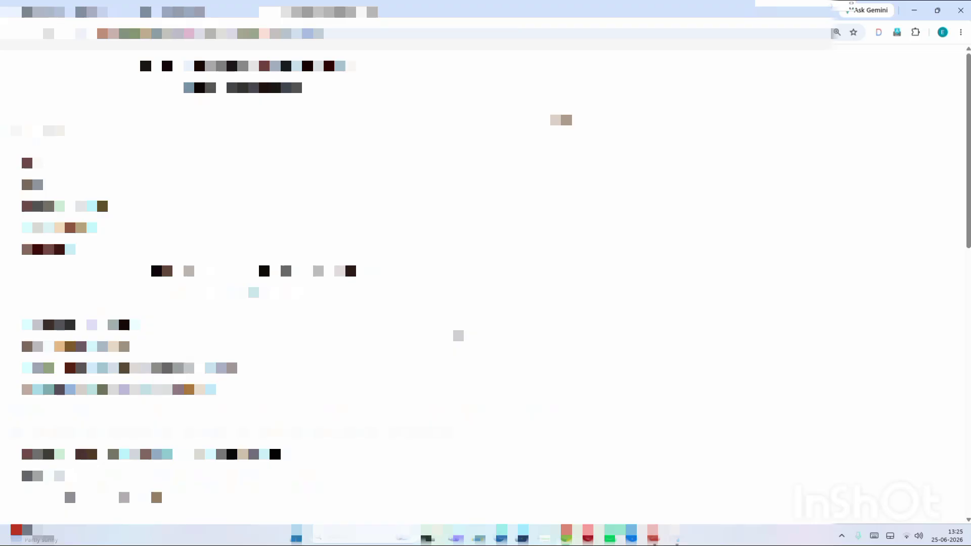
{"action": "scroll", "coordinate": [458, 335], "scroll_direction": "down", "scroll_amount": 3}
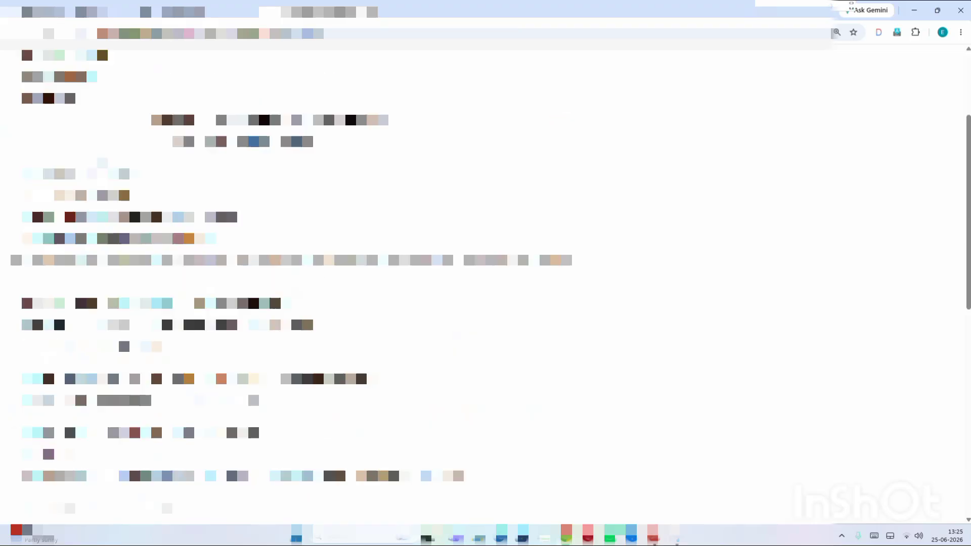
{"action": "scroll", "coordinate": [458, 335], "scroll_direction": "up", "scroll_amount": 3}
{"action": "scroll", "coordinate": [157, 255], "scroll_direction": "down", "scroll_amount": 10}
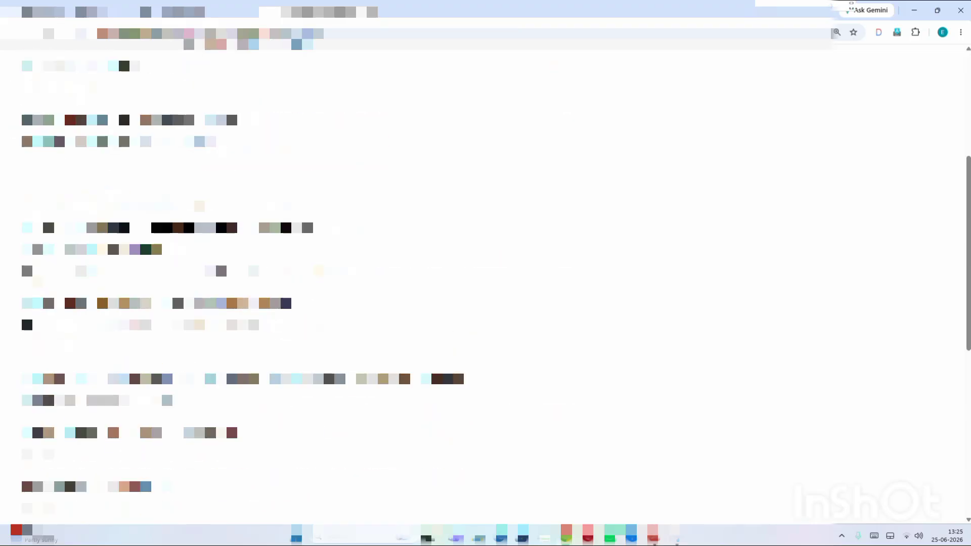